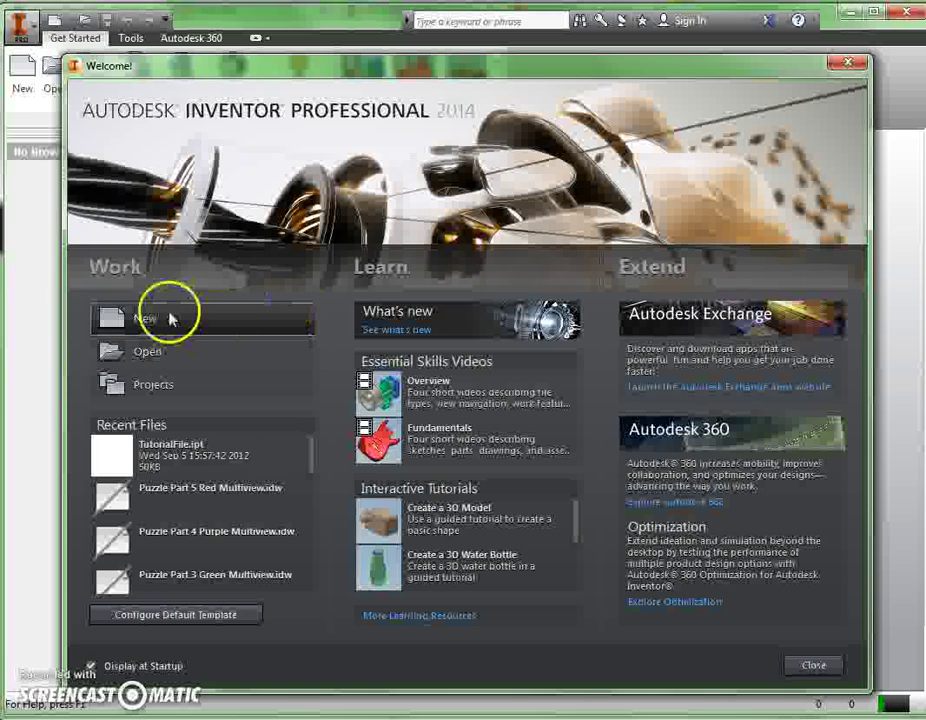
Step: Create a new part file from the English Standard (in).ipt template
{"action": "left_click", "coordinate": [142, 319]}
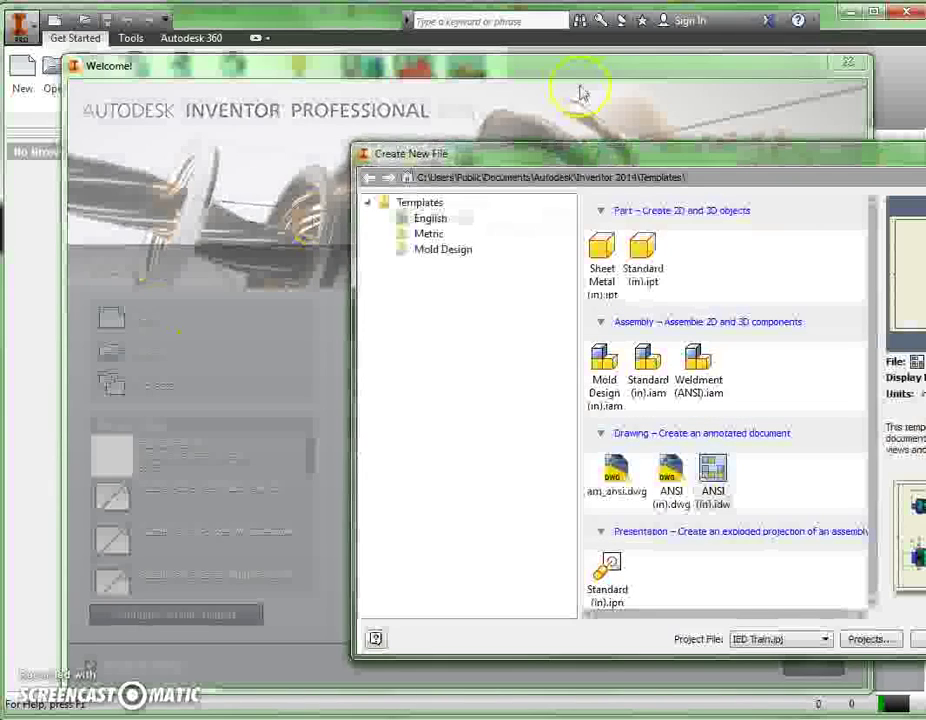
{"action": "left_click_drag", "start_coordinate": [723, 155], "coordinate": [506, 153]}
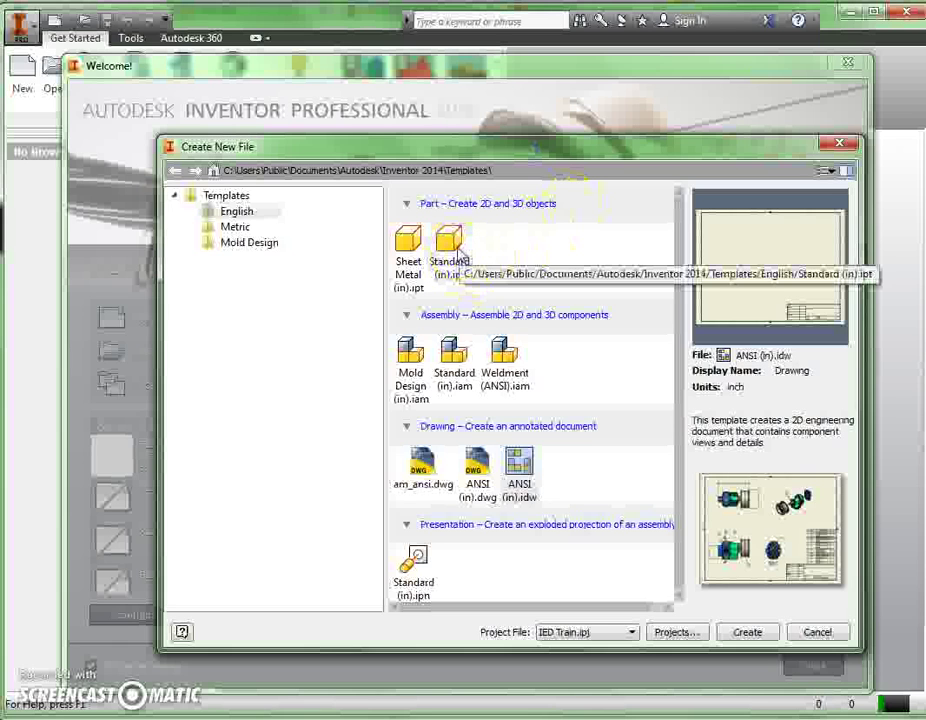
{"action": "left_click", "coordinate": [456, 247]}
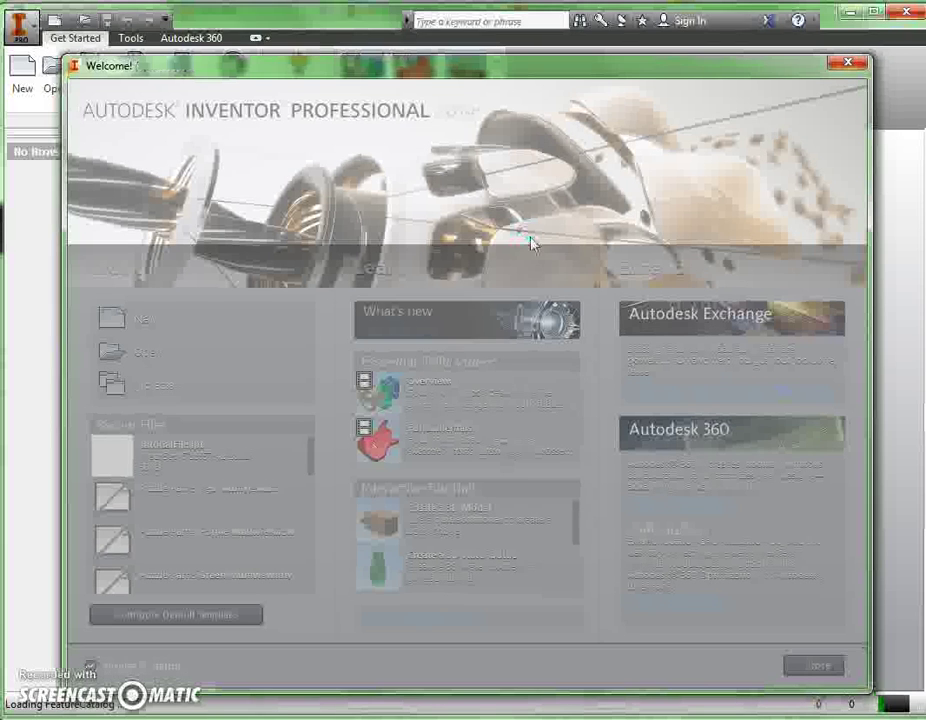
{"action": "left_click", "coordinate": [473, 257]}
{"action": "left_click", "coordinate": [138, 612]}
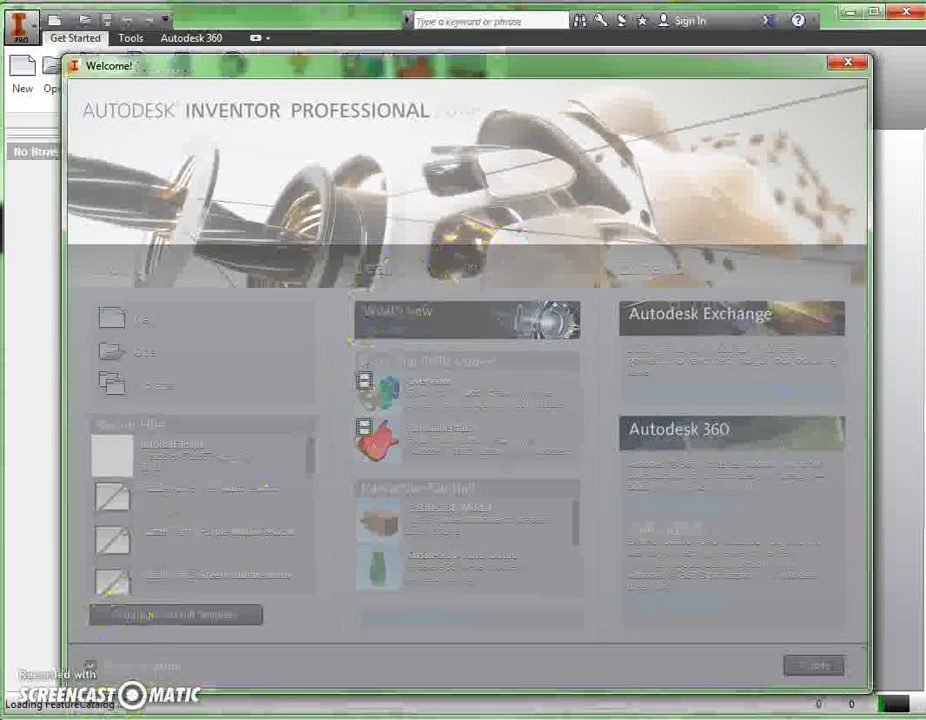
{"action": "left_click", "coordinate": [270, 573]}
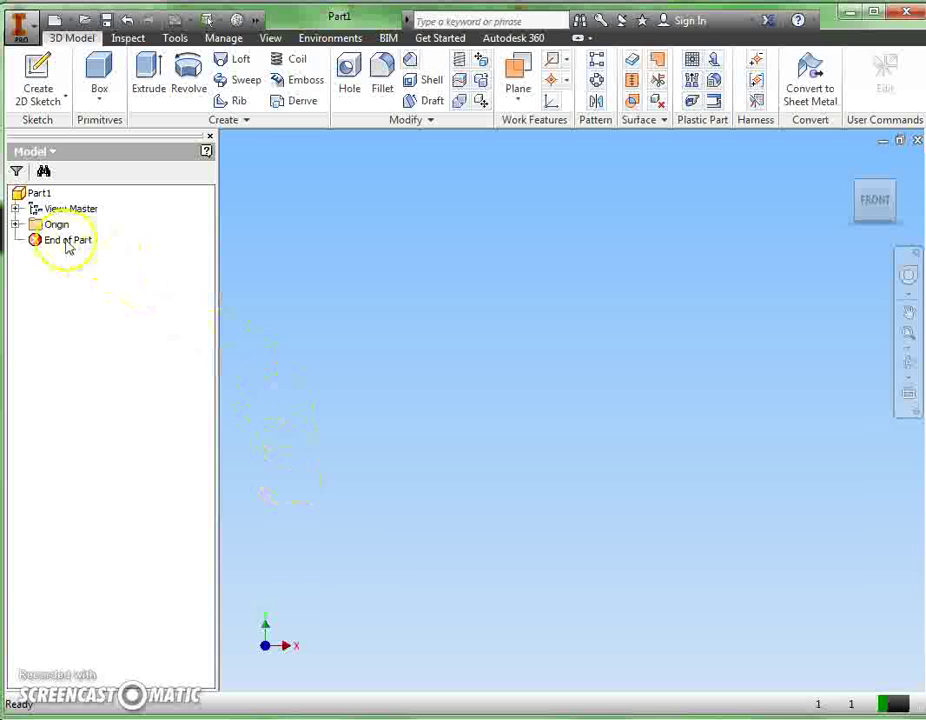
Step: Start a new 2D sketch on the XY Plane from the part's Origin folder
{"action": "left_click", "coordinate": [16, 225]}
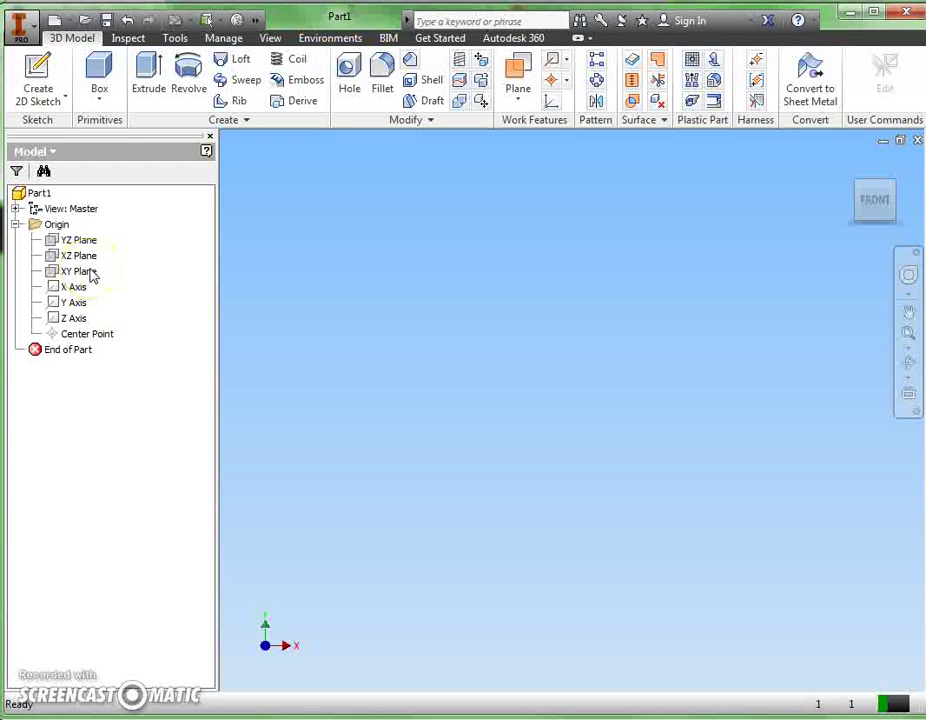
{"action": "left_click", "coordinate": [91, 274]}
{"action": "right_click", "coordinate": [91, 274]}
{"action": "left_click", "coordinate": [118, 313]}
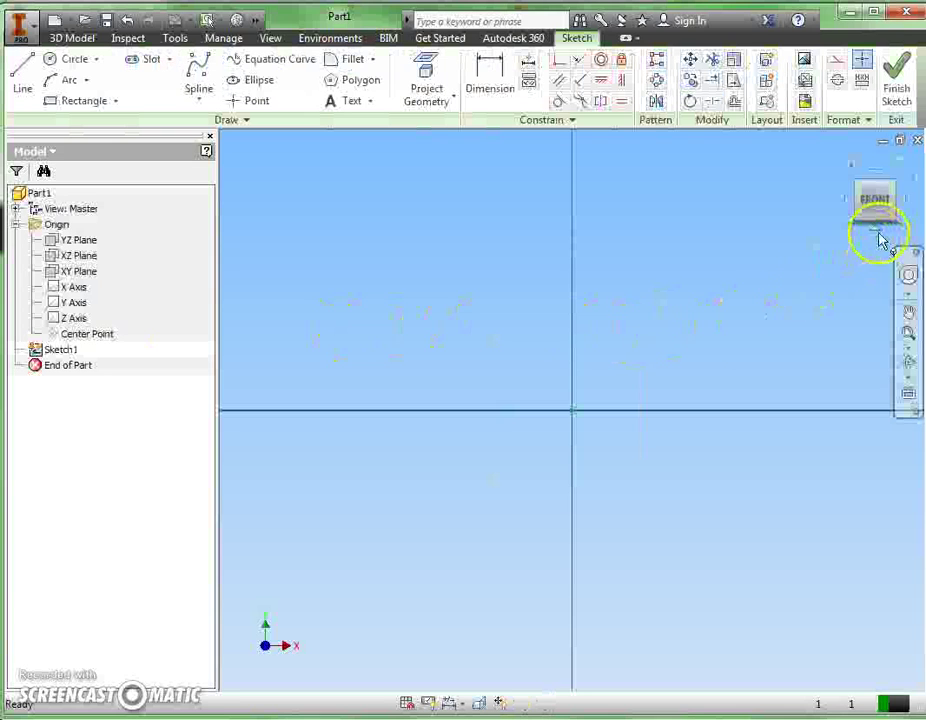
{"action": "mouse_move", "coordinate": [868, 190]}
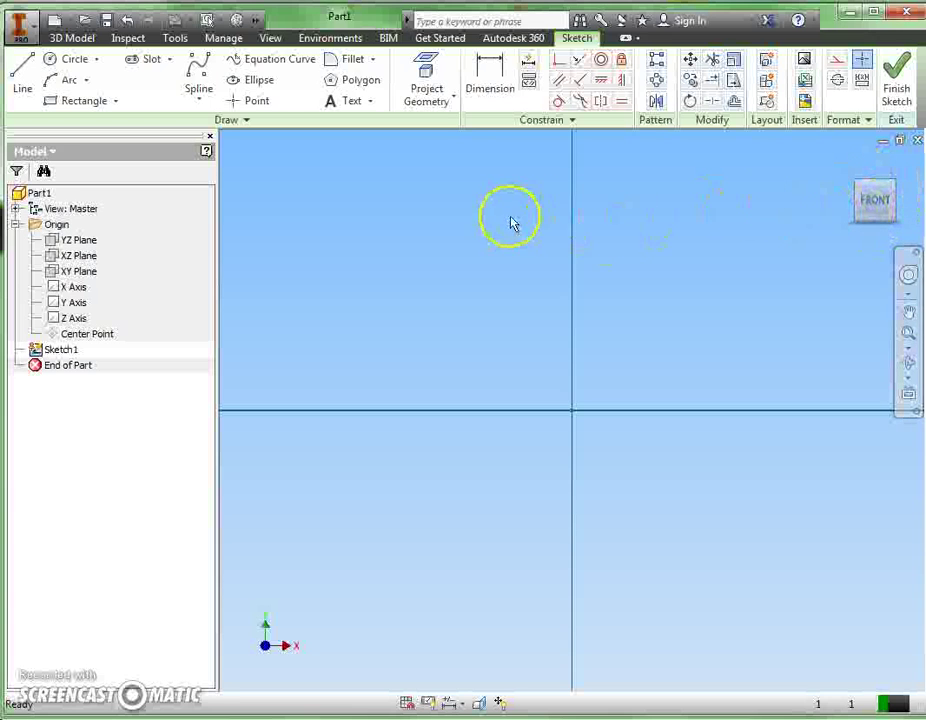
Step: Sketch a two-point rectangle about 1.56 in tall that surrounds the origin, and end the Rectangle command
{"action": "left_click", "coordinate": [80, 104]}
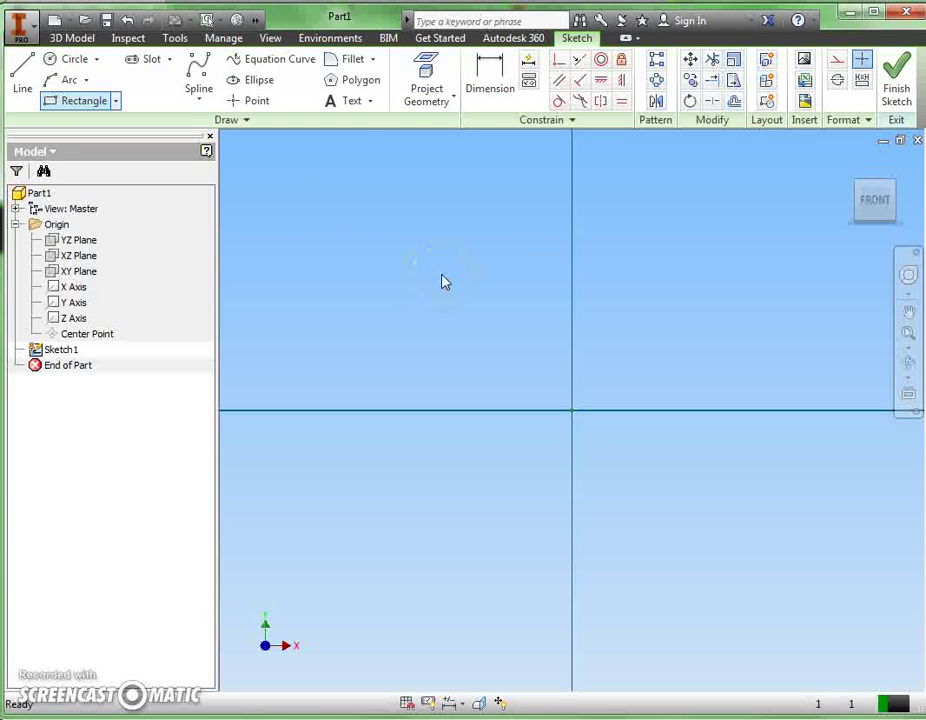
{"action": "left_click_drag", "start_coordinate": [441, 273], "coordinate": [705, 552]}
{"action": "left_click", "coordinate": [705, 552]}
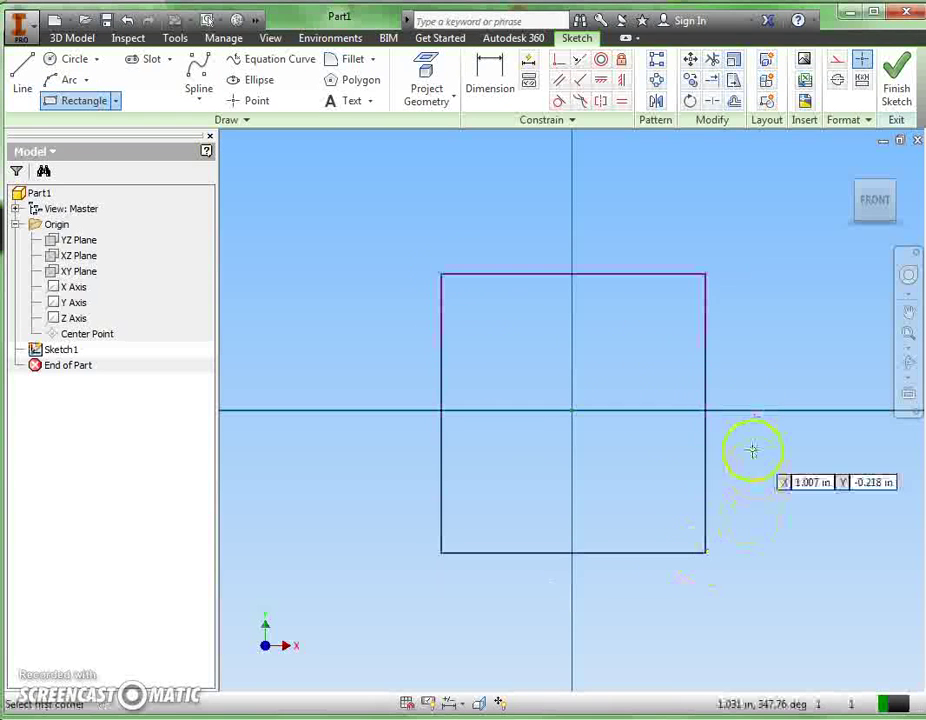
{"action": "right_click", "coordinate": [742, 252]}
{"action": "left_click", "coordinate": [800, 250]}
Step: Dimension the rectangle's height along its right edge and set it to 2 in
{"action": "left_click", "coordinate": [485, 80]}
{"action": "left_click", "coordinate": [705, 409]}
{"action": "left_click", "coordinate": [783, 398]}
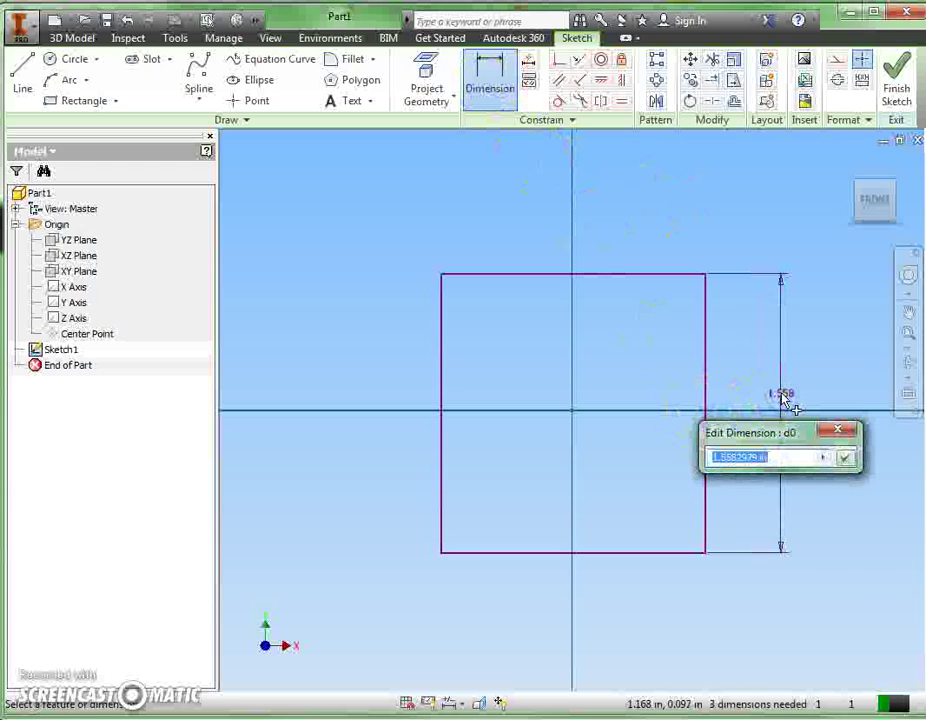
{"action": "type", "text": "2"}
{"action": "key", "text": "Return"}
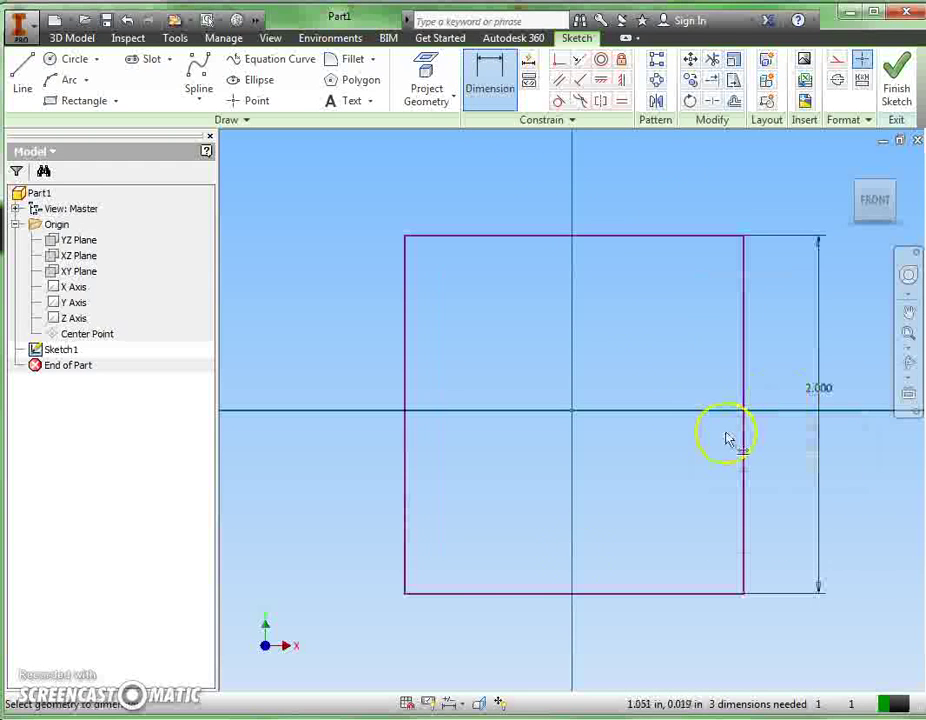
Step: Dimension the rectangle's width along its bottom edge as 2 in and finish the sketch
{"action": "left_click", "coordinate": [563, 597]}
{"action": "left_click", "coordinate": [573, 645]}
{"action": "type", "text": "2"}
{"action": "key", "text": "Return"}
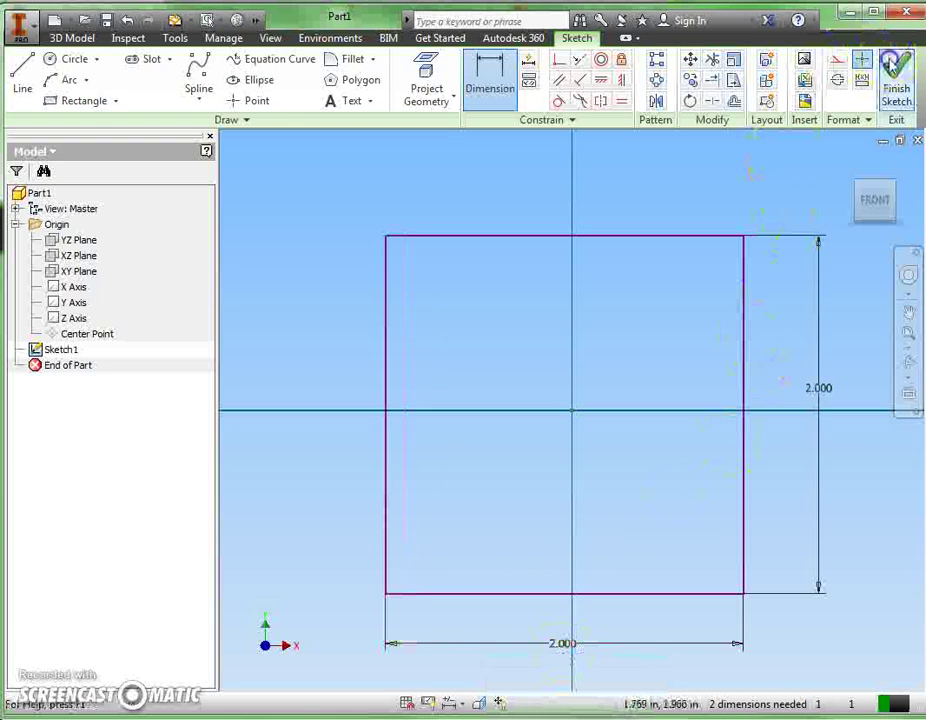
{"action": "left_click", "coordinate": [896, 82]}
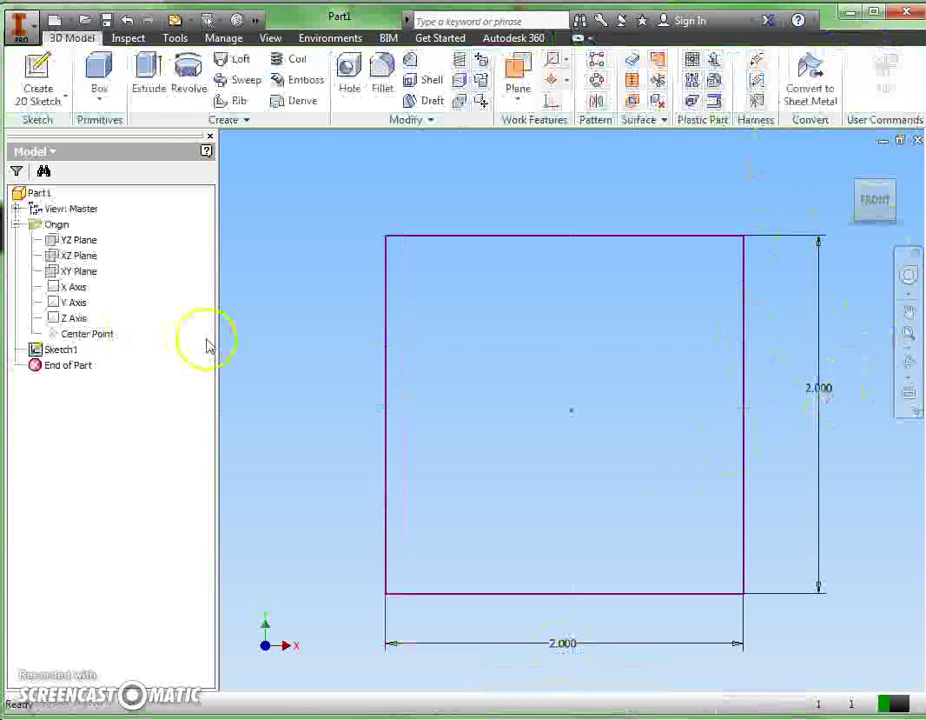
Step: Extrude the square profile 2 in as a new solid, using Direction 2
{"action": "left_click", "coordinate": [852, 170]}
{"action": "left_click", "coordinate": [80, 255]}
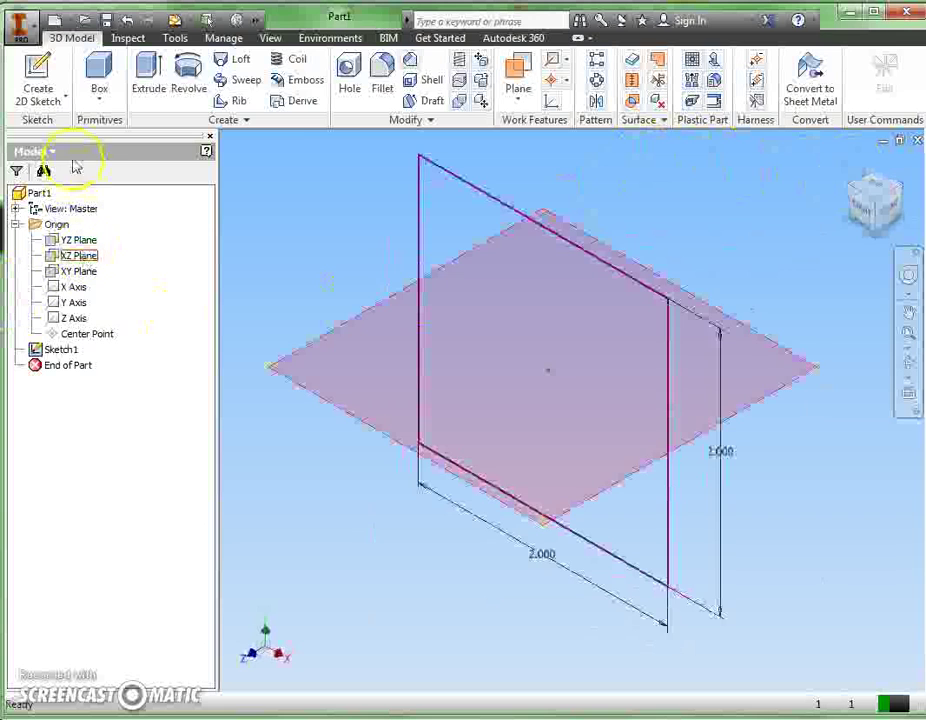
{"action": "left_click", "coordinate": [147, 82]}
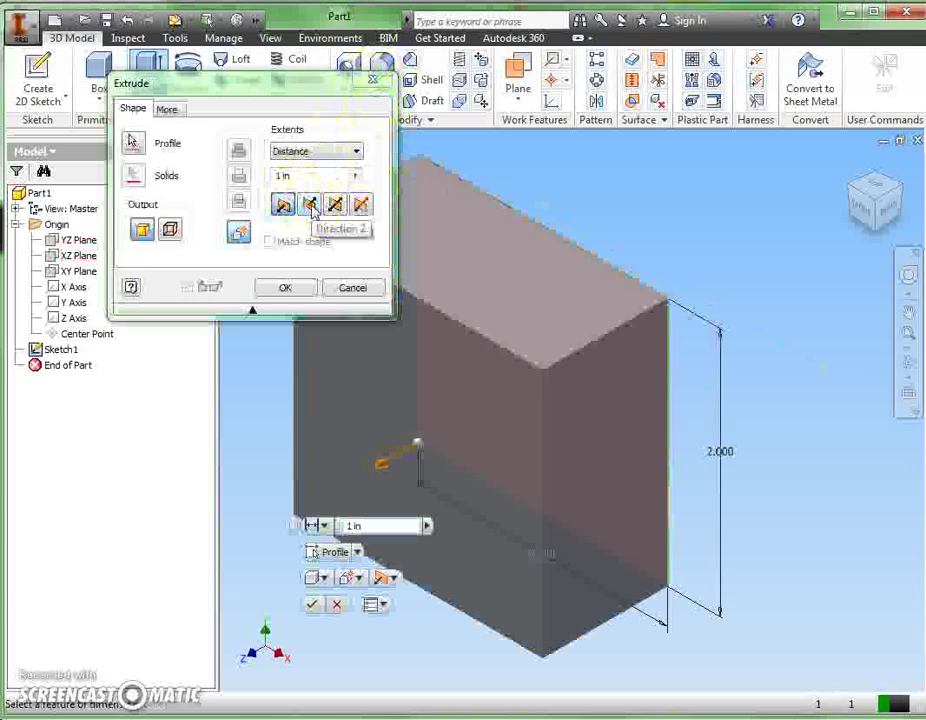
{"action": "left_click", "coordinate": [311, 205]}
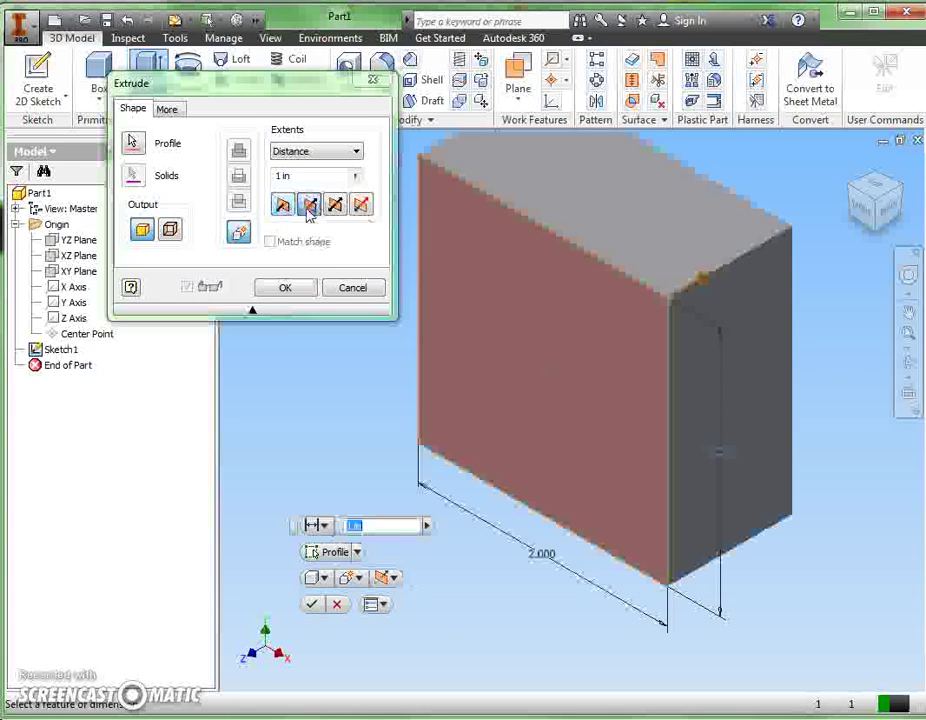
{"action": "left_click", "coordinate": [306, 178]}
{"action": "left_click", "coordinate": [241, 175]}
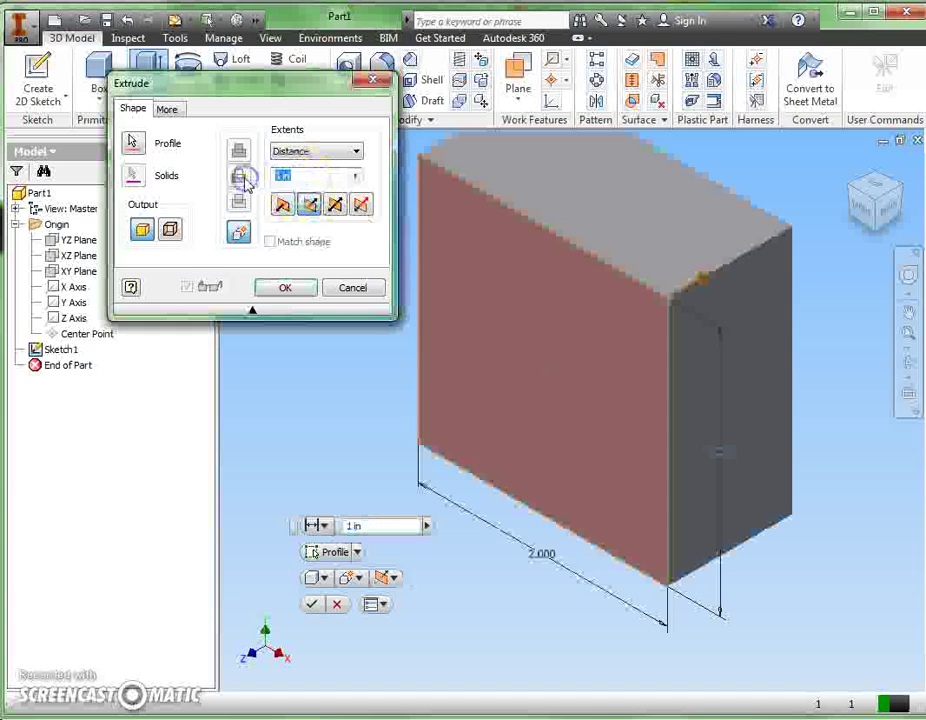
{"action": "type", "text": "2"}
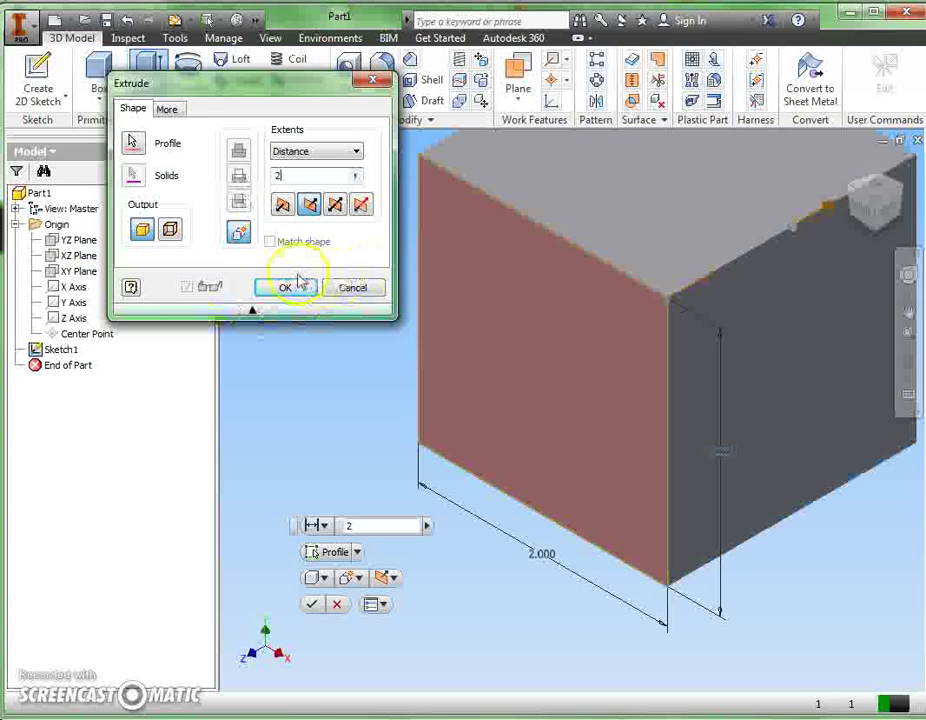
{"action": "left_click", "coordinate": [287, 288]}
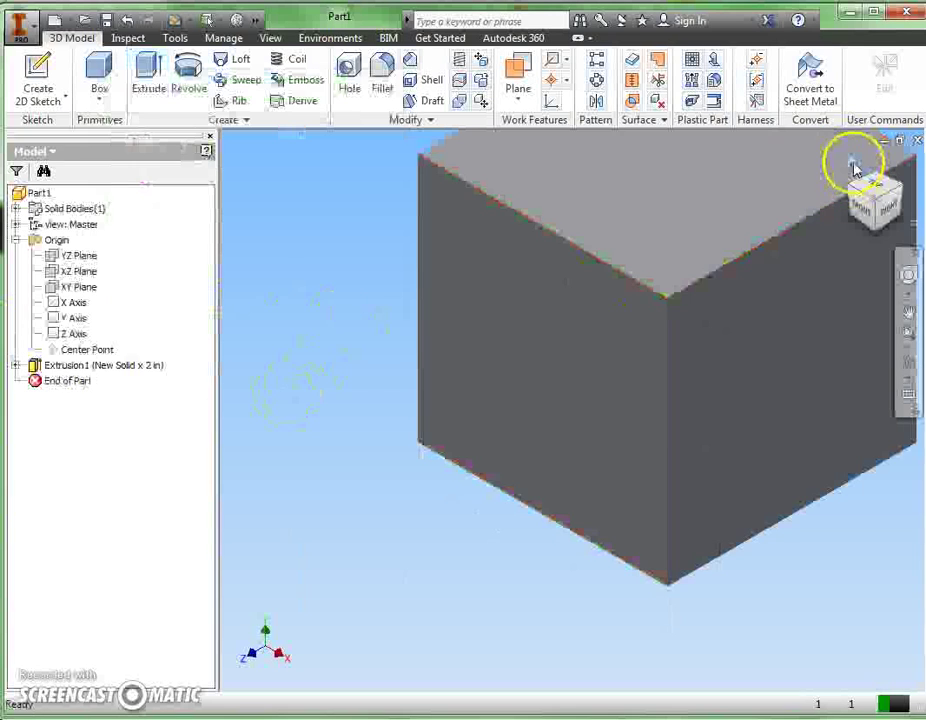
Step: Start a new 2D sketch on the front face of the cube
{"action": "left_click", "coordinate": [853, 166]}
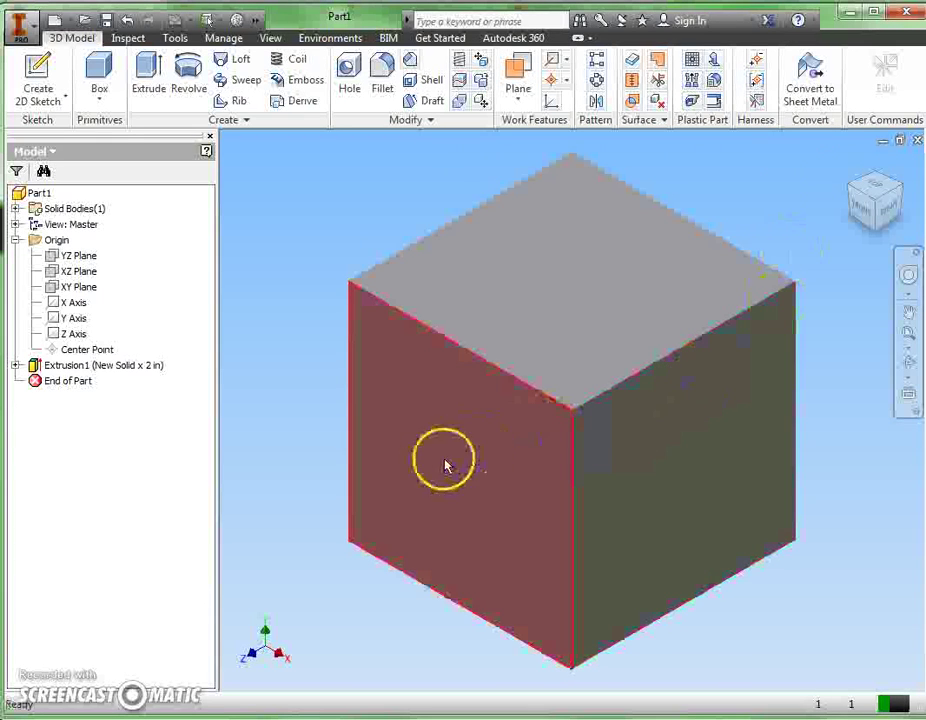
{"action": "right_click", "coordinate": [496, 482]}
{"action": "left_click", "coordinate": [494, 523]}
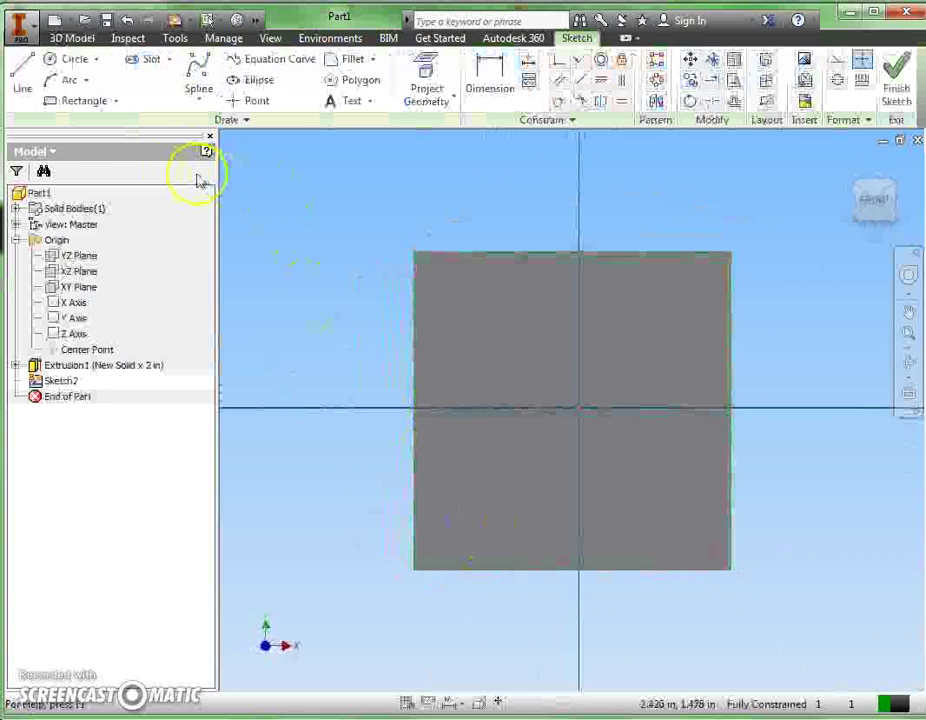
Step: Sketch a center-point circle about 1.55 in in diameter, centered in the upper-left area of the cube's front face
{"action": "left_click", "coordinate": [73, 58]}
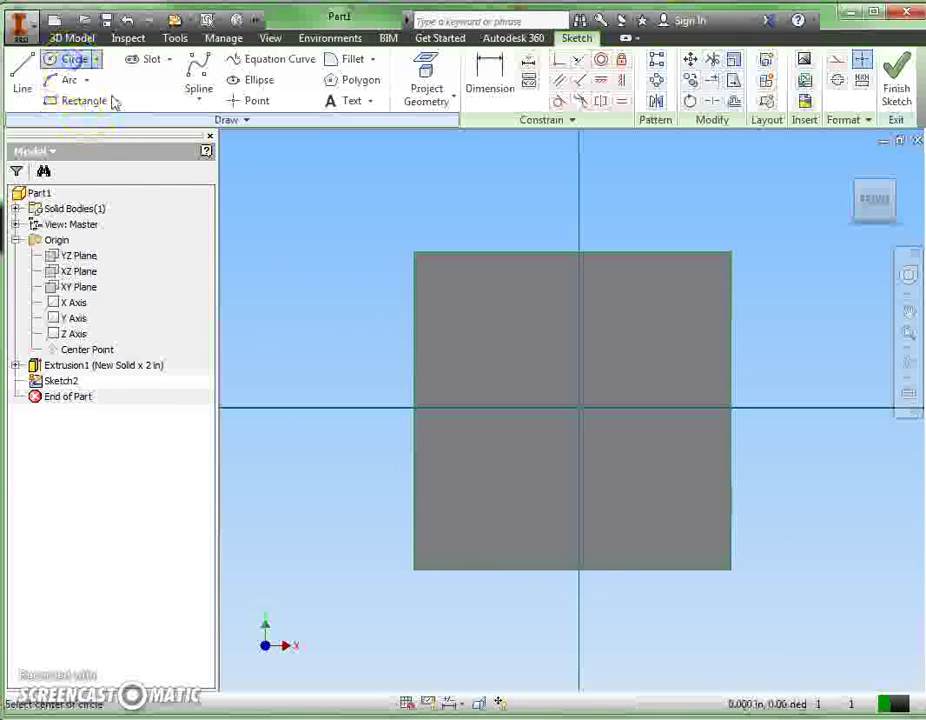
{"action": "left_click", "coordinate": [519, 348]}
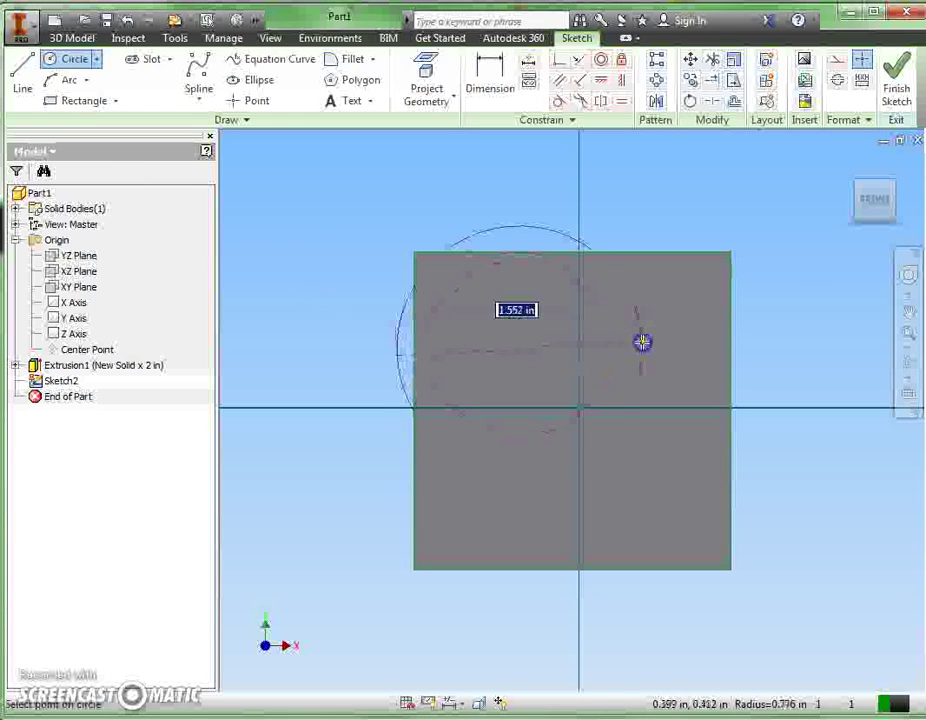
{"action": "left_click", "coordinate": [642, 343]}
{"action": "right_click", "coordinate": [670, 225]}
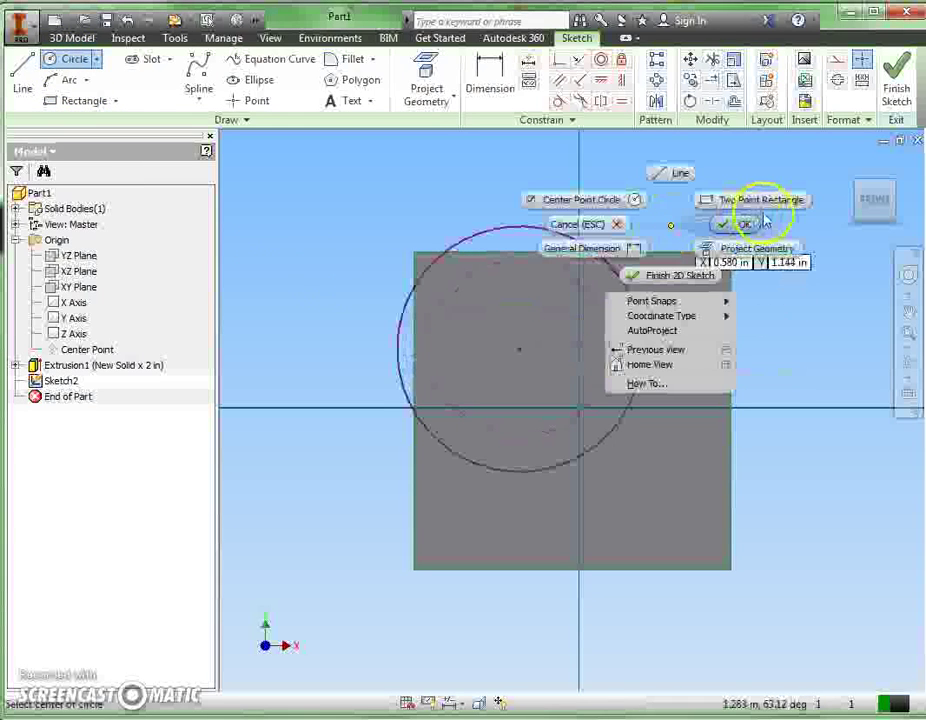
{"action": "left_click", "coordinate": [742, 224]}
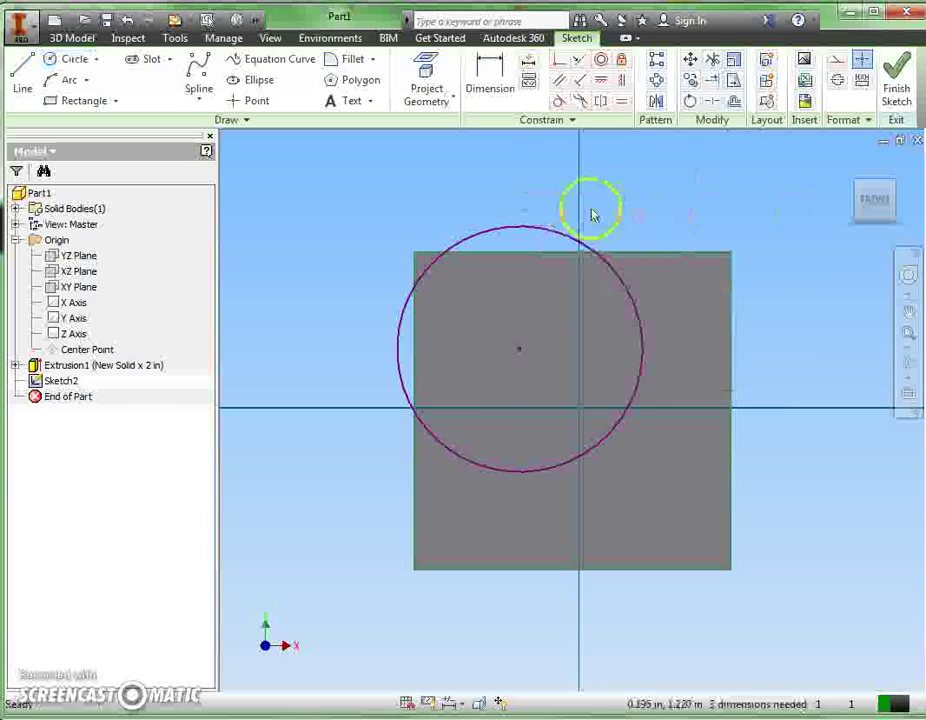
Step: Dimension the circle's diameter and set it to 1 in
{"action": "left_click", "coordinate": [485, 95]}
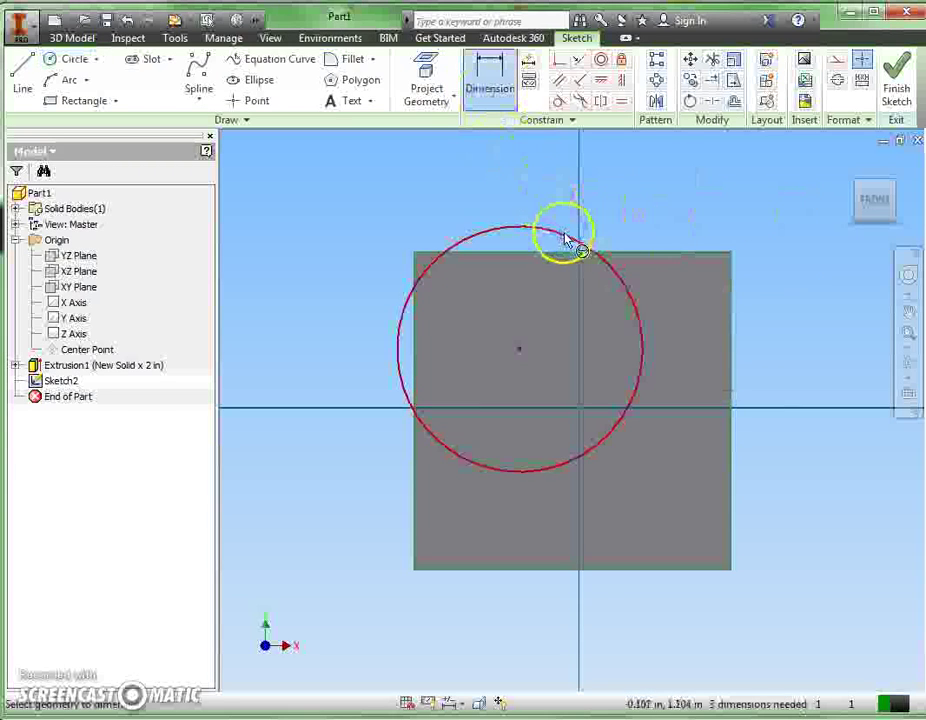
{"action": "left_click", "coordinate": [641, 187]}
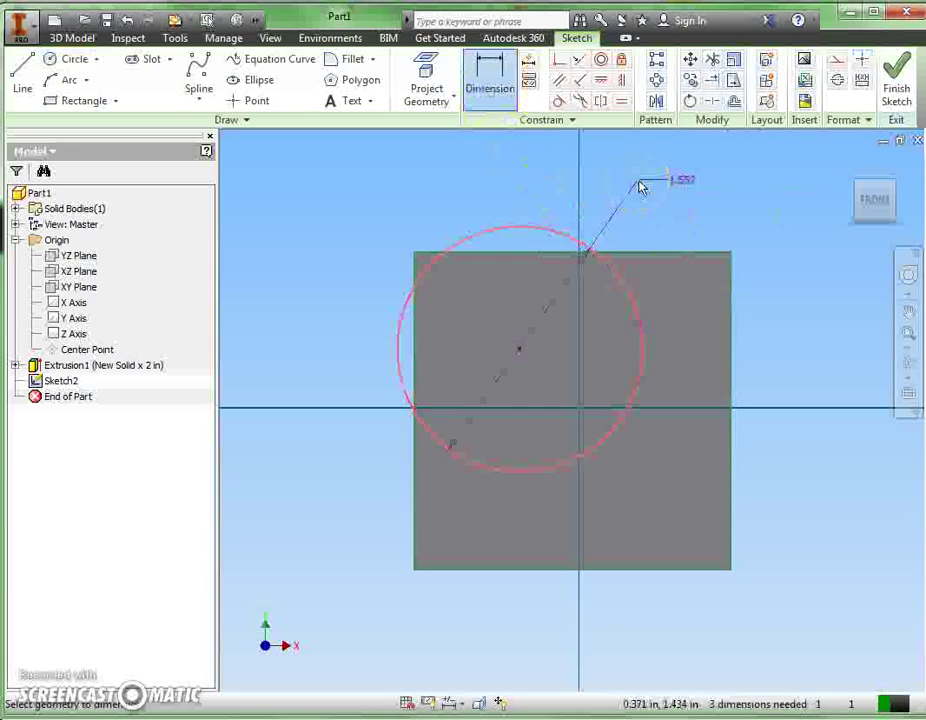
{"action": "left_click", "coordinate": [641, 188]}
{"action": "type", "text": "1"}
{"action": "key", "text": "Return"}
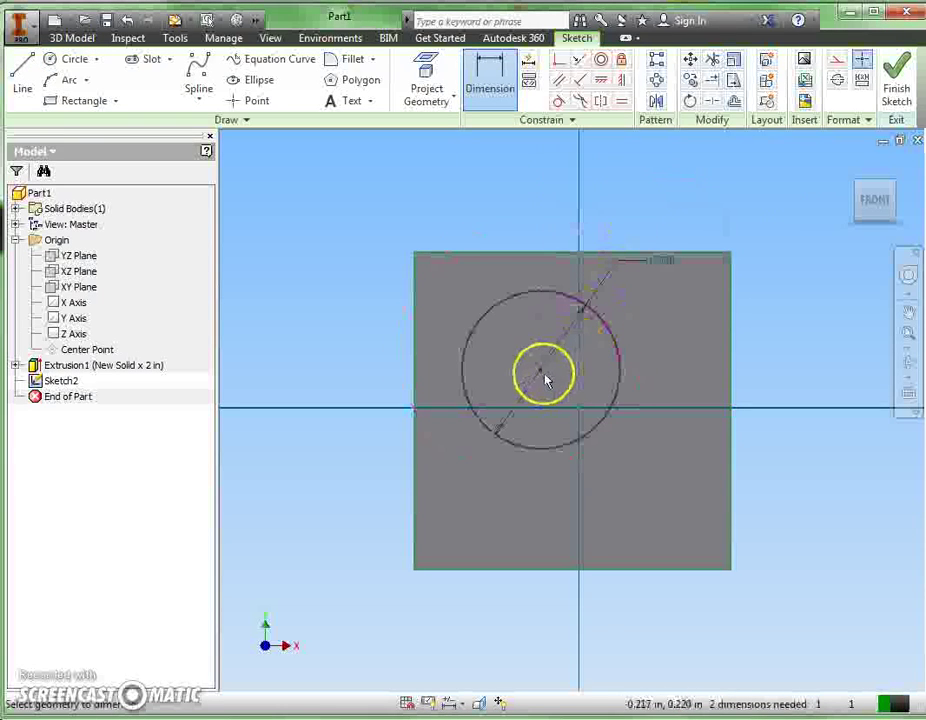
Step: Dimension the circle's center horizontally 1 in from the left edge of the face
{"action": "left_click", "coordinate": [540, 374]}
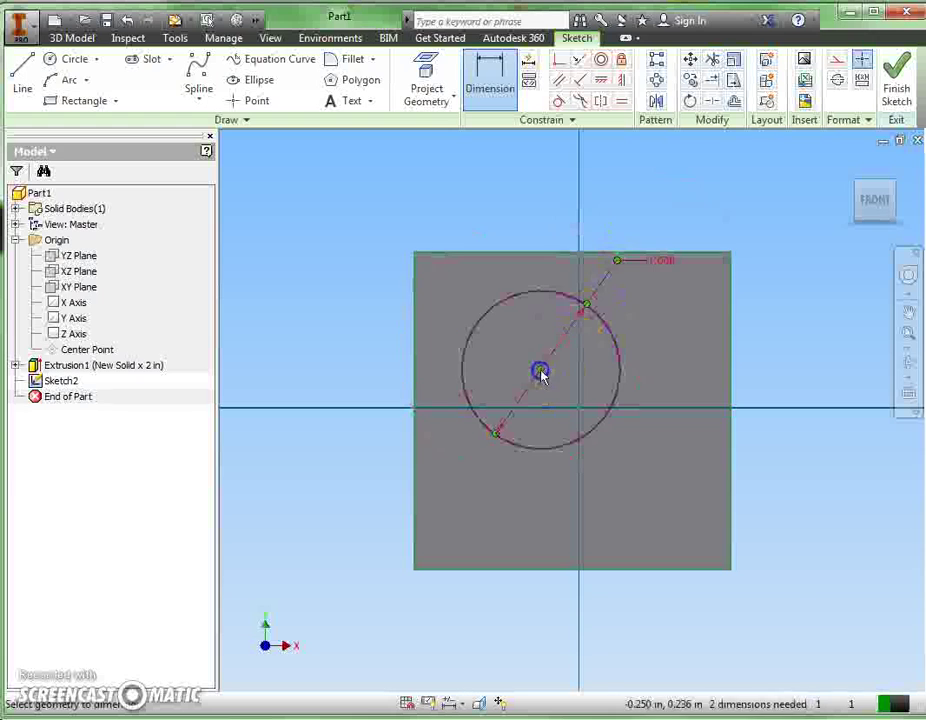
{"action": "left_click", "coordinate": [414, 438]}
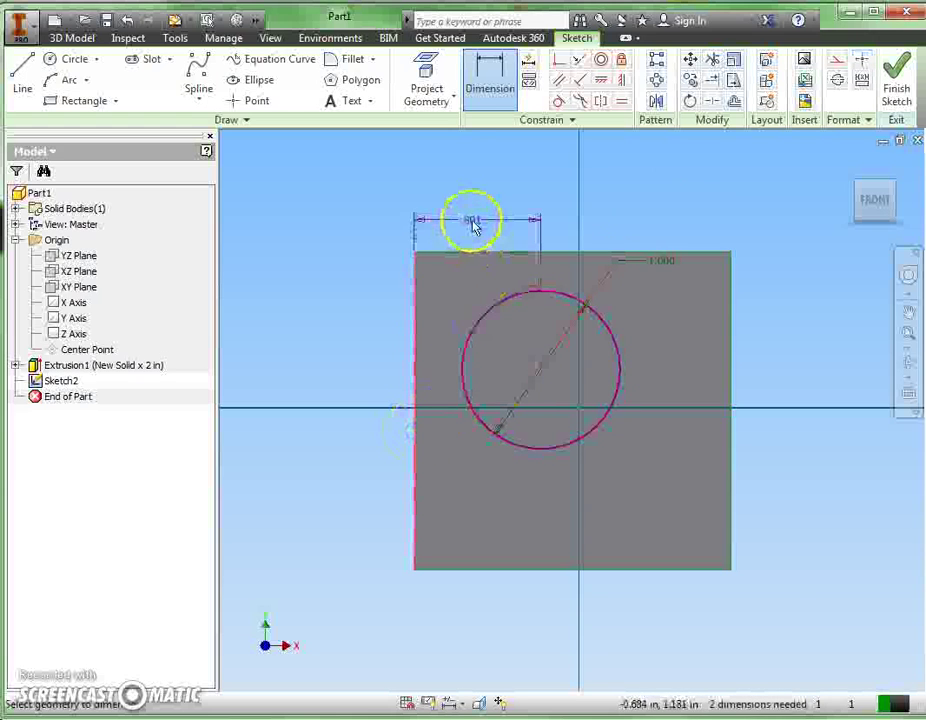
{"action": "left_click", "coordinate": [471, 221]}
{"action": "type", "text": "1"}
{"action": "key", "text": "Return"}
Step: Dimension the circle's center vertically 1 in from the bottom edge of the face and finish the sketch
{"action": "left_click", "coordinate": [572, 370]}
{"action": "left_click", "coordinate": [638, 569]}
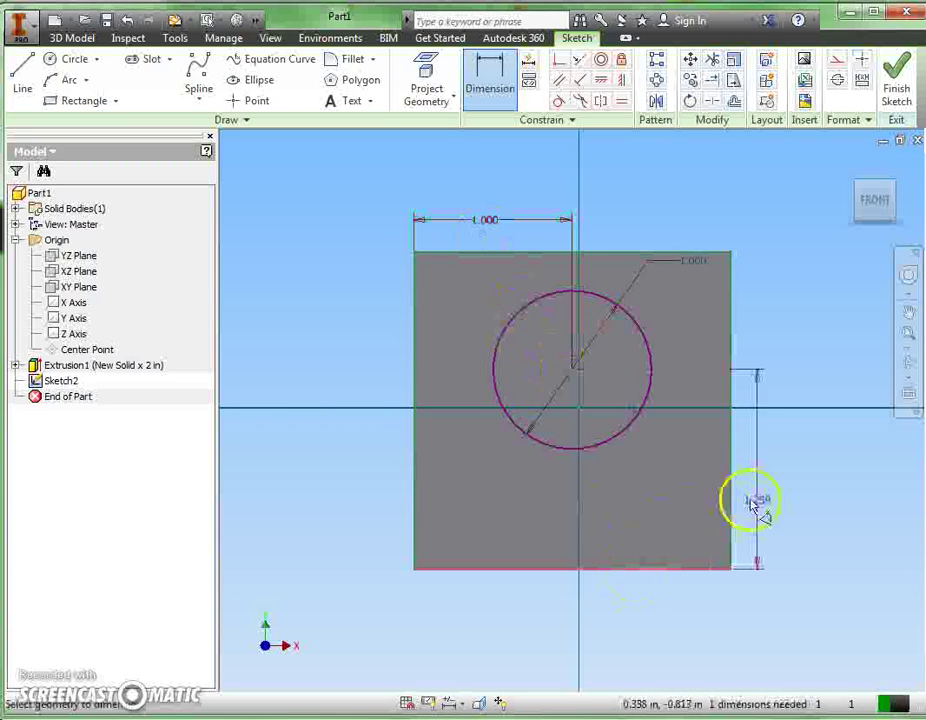
{"action": "left_click", "coordinate": [796, 503]}
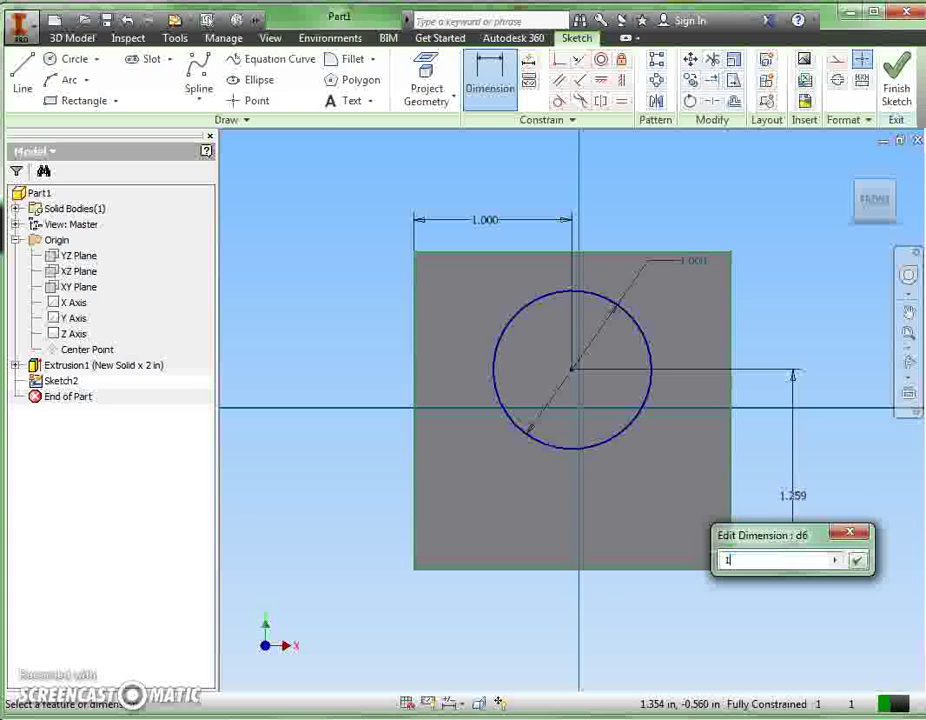
{"action": "type", "text": "1"}
{"action": "key", "text": "Return"}
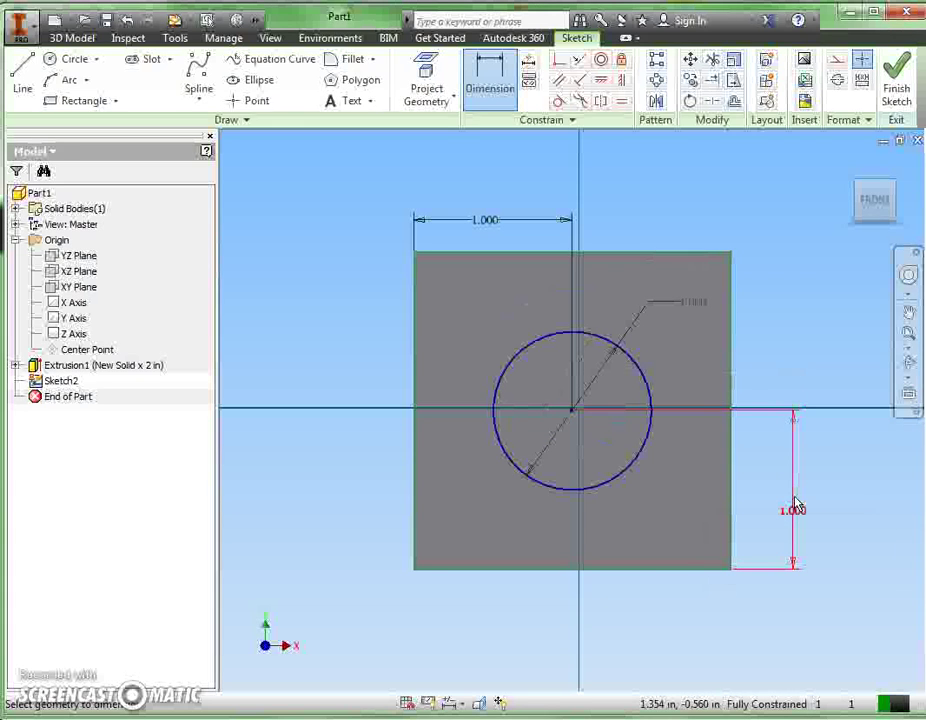
{"action": "left_click", "coordinate": [896, 66]}
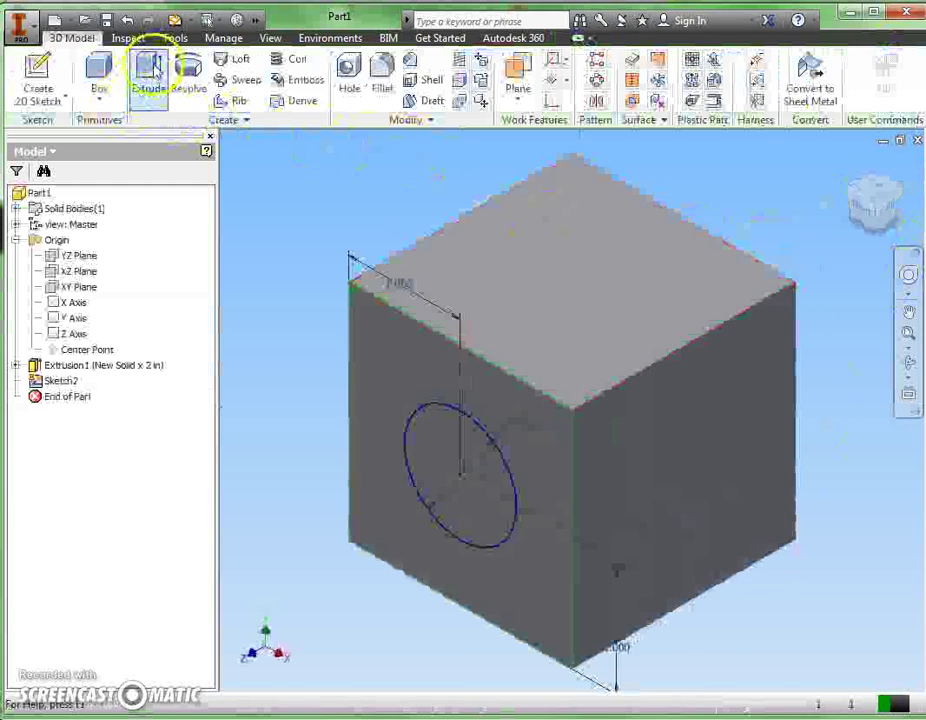
Step: Extrude the 1 in circle outward 0.5 in from the front face as a joined boss
{"action": "left_click", "coordinate": [150, 75]}
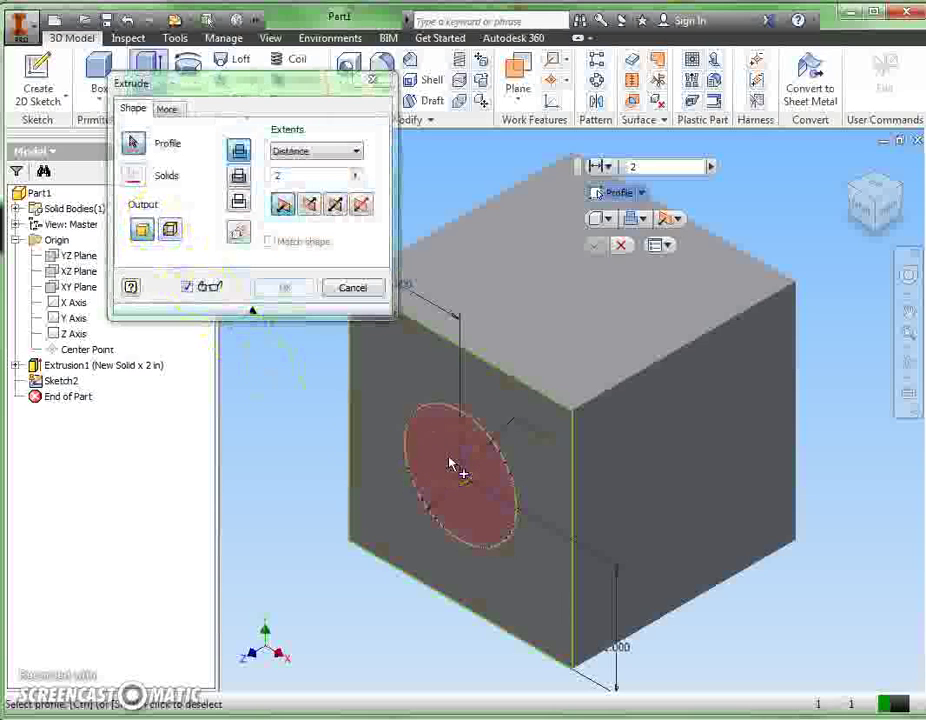
{"action": "left_click", "coordinate": [452, 465]}
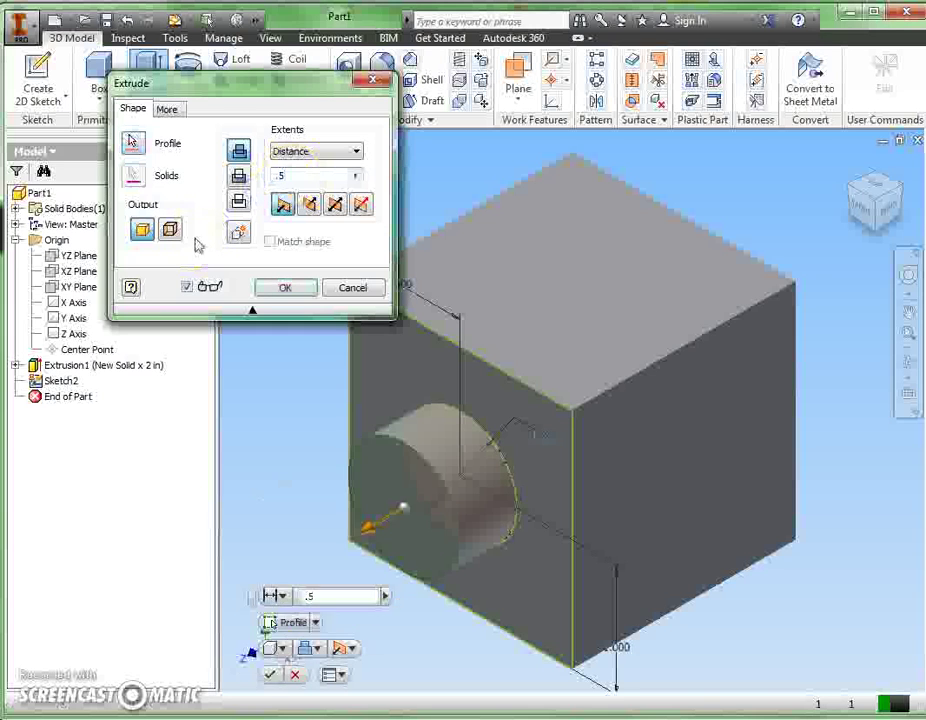
{"action": "key", "text": "Return"}
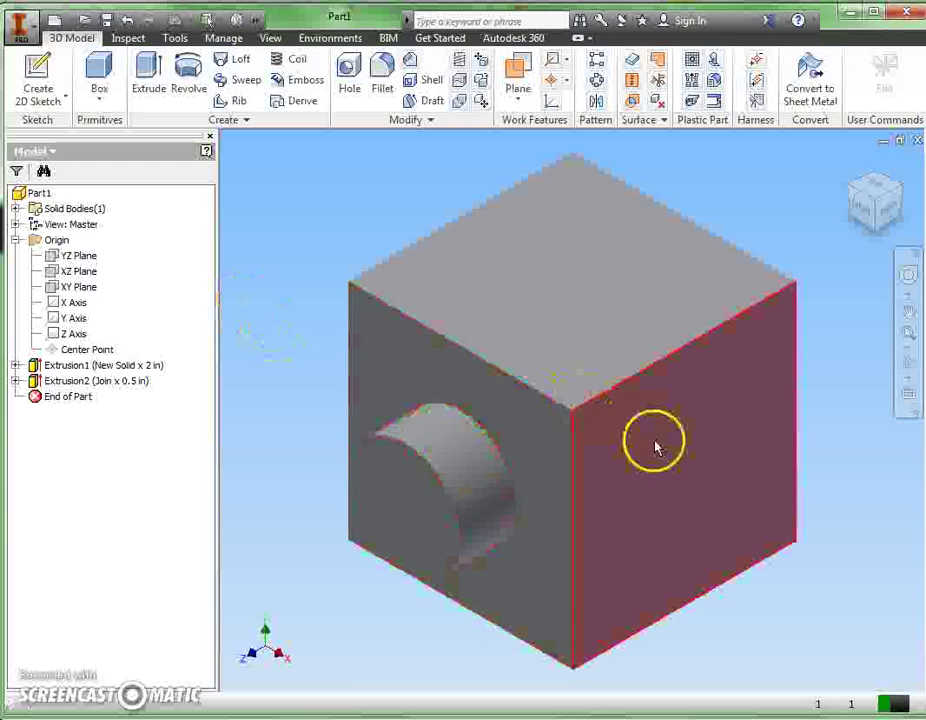
Step: Start a sketch on the cube's right face and draw a two-point rectangle near its upper-left area
{"action": "right_click", "coordinate": [657, 502]}
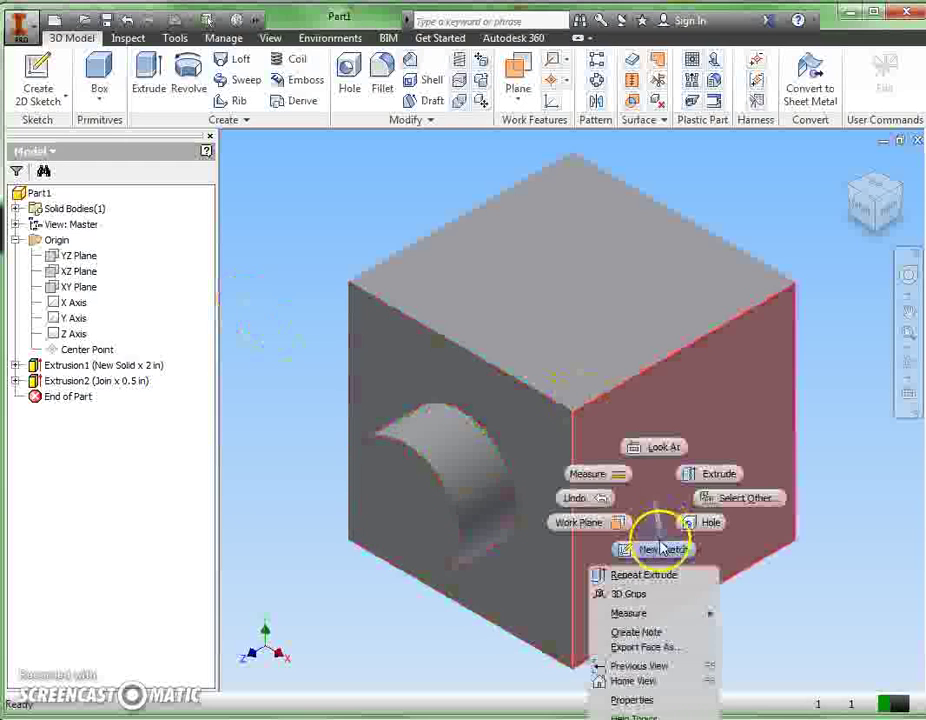
{"action": "left_click", "coordinate": [652, 546]}
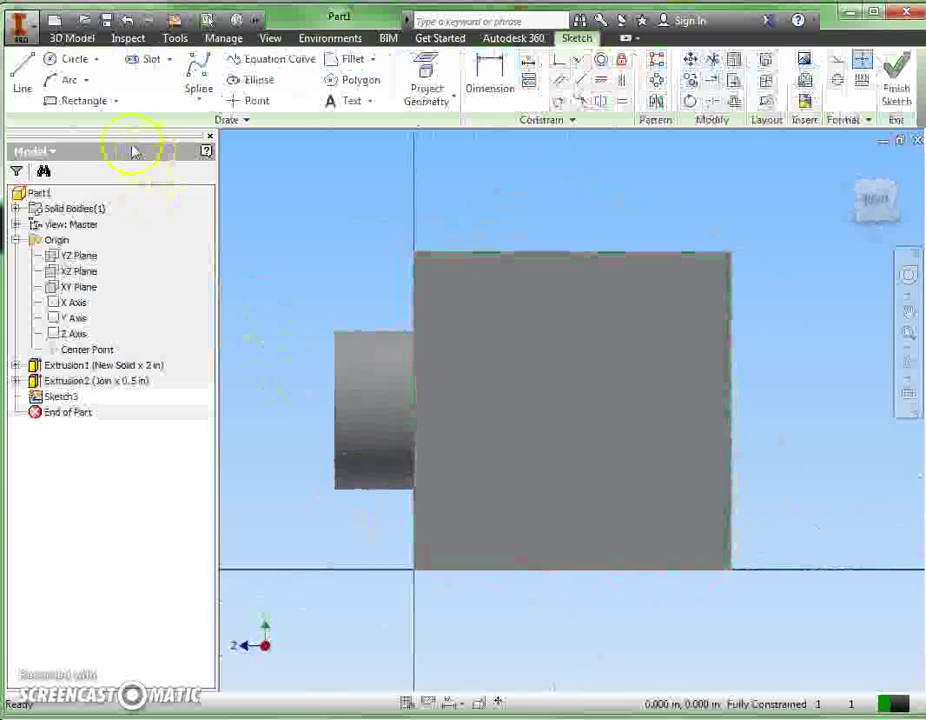
{"action": "left_click", "coordinate": [82, 101]}
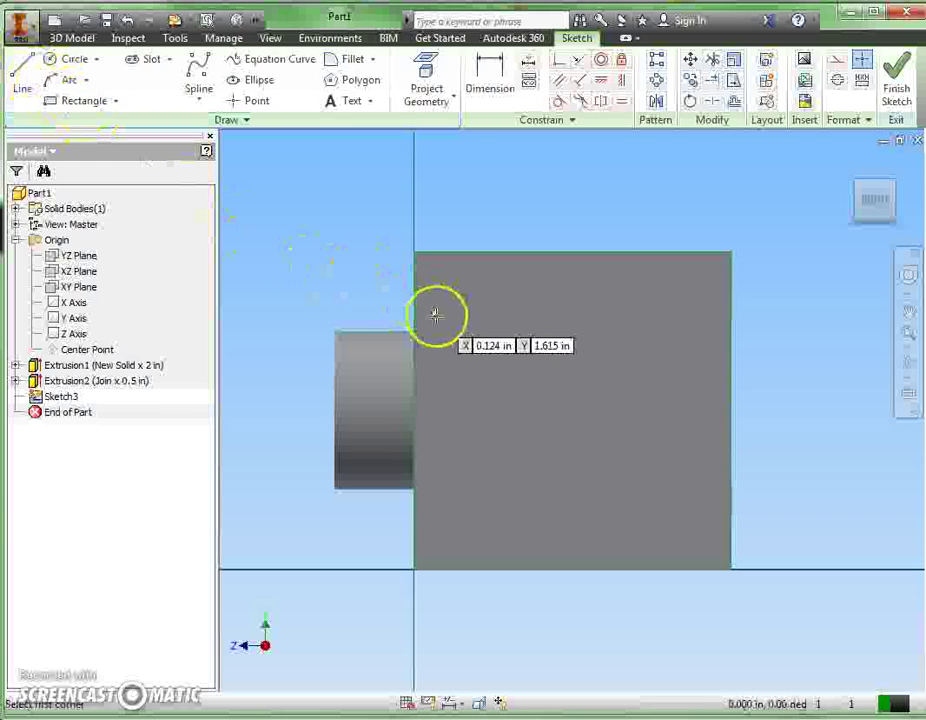
{"action": "left_click", "coordinate": [497, 348]}
{"action": "left_click", "coordinate": [606, 466]}
Step: Dimension the rectangle's height and set it to 1 in
{"action": "left_click", "coordinate": [489, 86]}
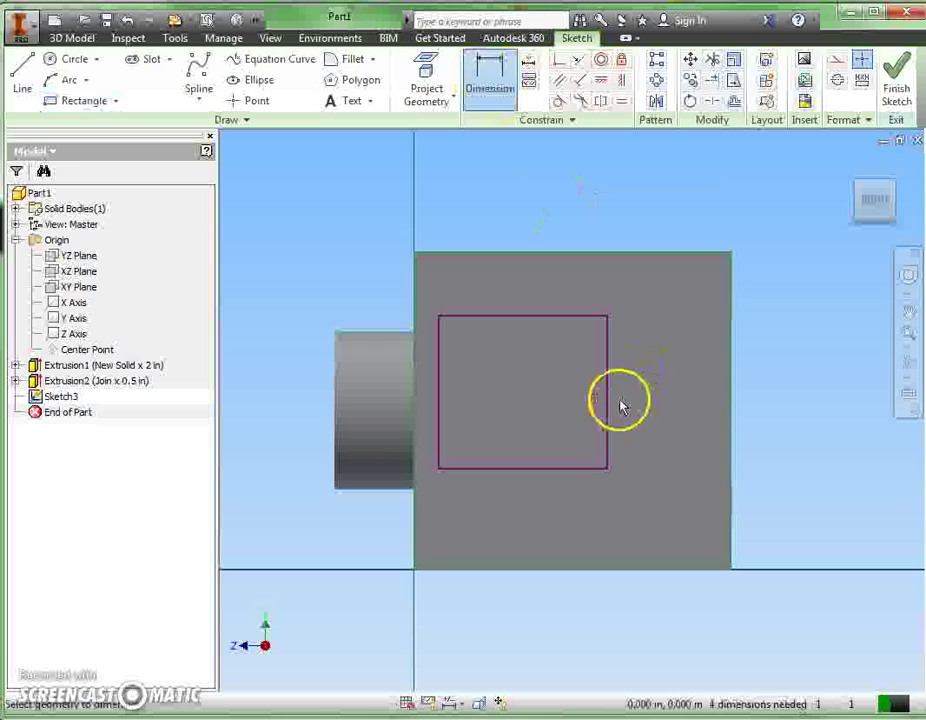
{"action": "left_click", "coordinate": [607, 405]}
{"action": "left_click", "coordinate": [796, 411]}
{"action": "type", "text": "1"}
{"action": "key", "text": "Return"}
Step: Dimension the rectangle's width and set it to 1 in
{"action": "left_click", "coordinate": [490, 572]}
{"action": "left_click", "coordinate": [537, 479]}
{"action": "left_click", "coordinate": [560, 657]}
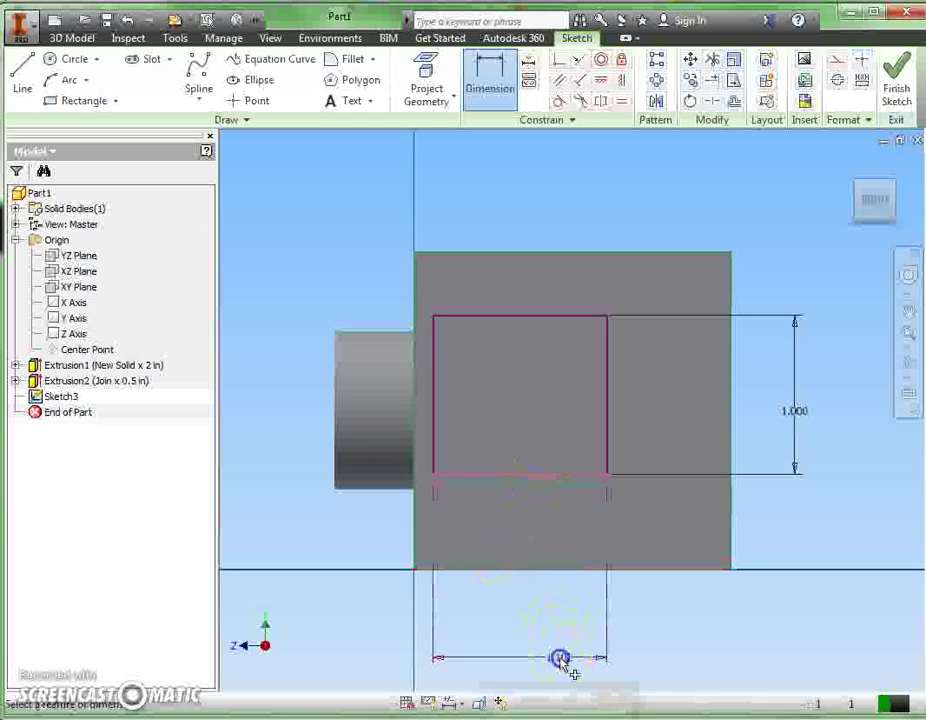
{"action": "type", "text": "1"}
{"action": "key", "text": "Return"}
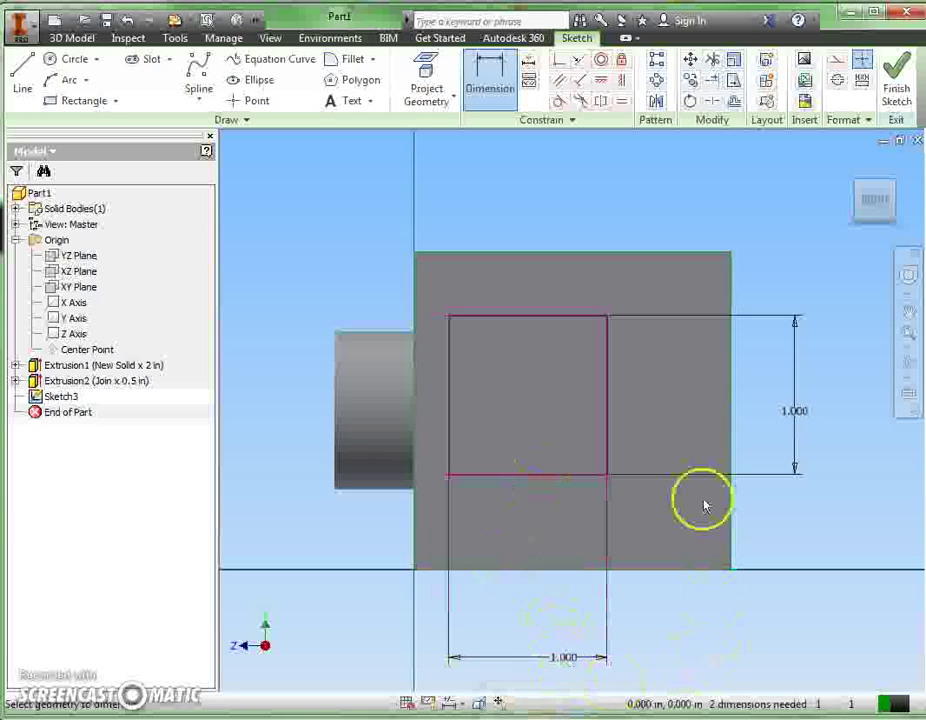
Step: Dimension the square's right side 0.5 in from the right edge of the face
{"action": "left_click", "coordinate": [607, 460]}
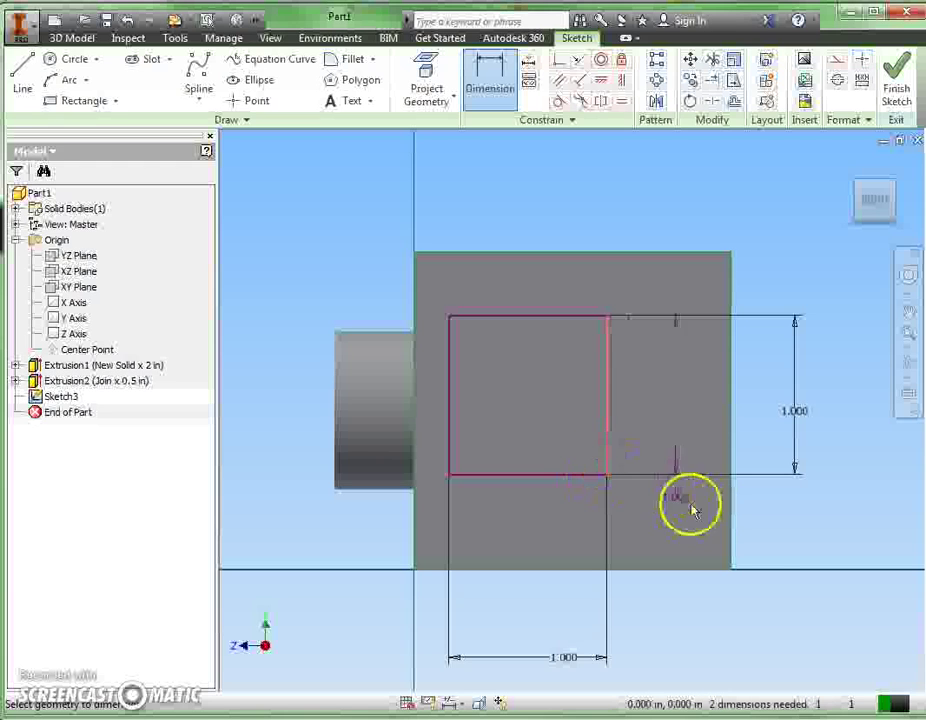
{"action": "left_click", "coordinate": [731, 540]}
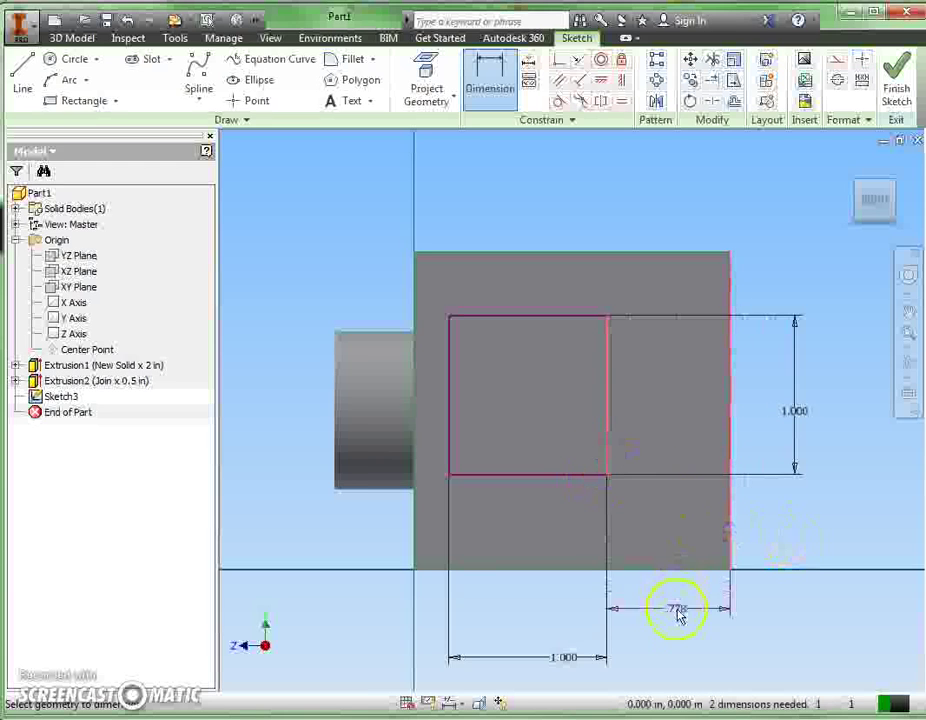
{"action": "left_click", "coordinate": [677, 638]}
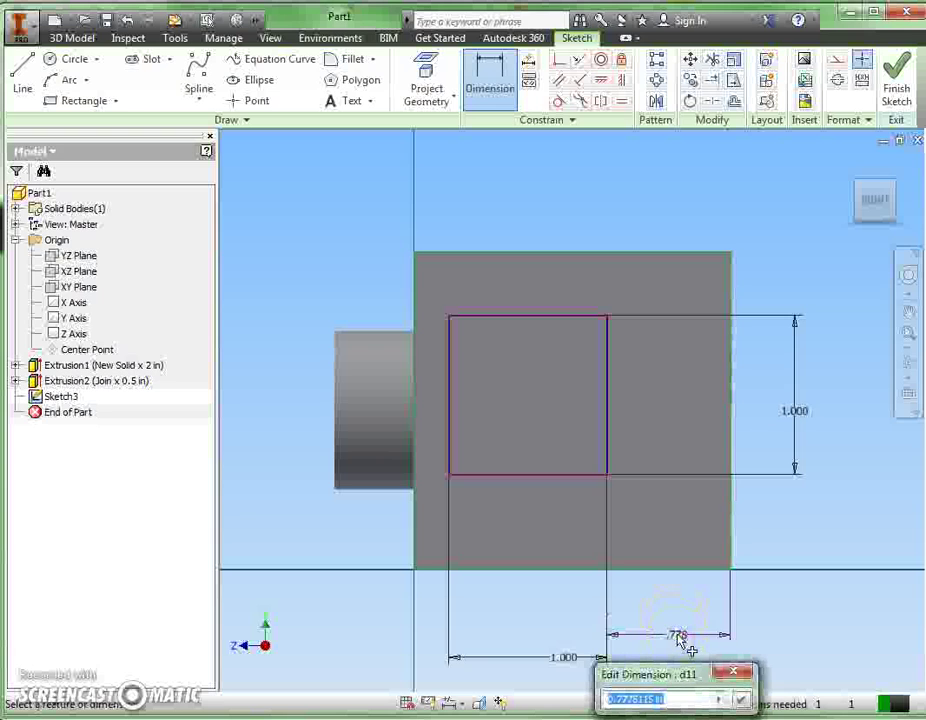
{"action": "type", "text": ".5"}
{"action": "key", "text": "Return"}
Step: Dimension the square's bottom side 0.5 in from the bottom edge of the face and finish the sketch
{"action": "left_click", "coordinate": [585, 475]}
{"action": "left_click", "coordinate": [606, 568]}
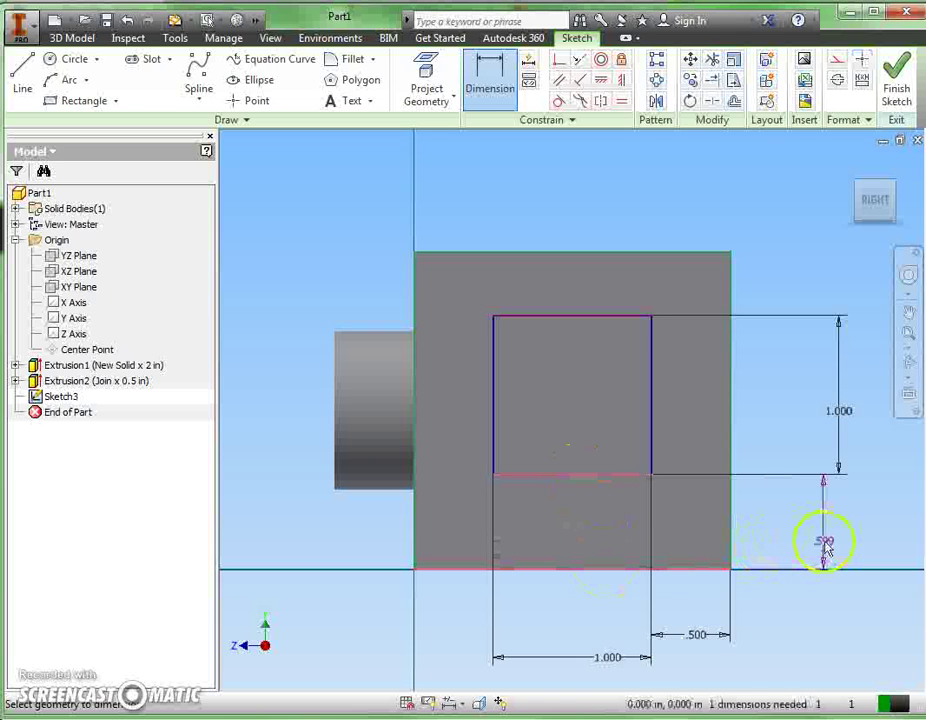
{"action": "left_click", "coordinate": [826, 548]}
{"action": "type", "text": ".5"}
{"action": "key", "text": "Return"}
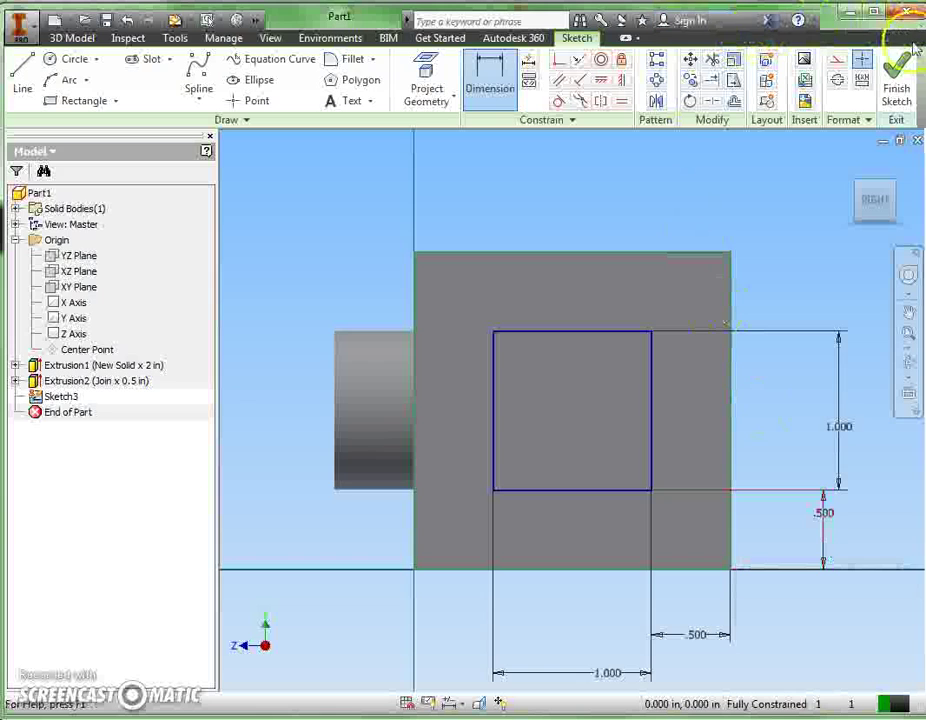
{"action": "left_click", "coordinate": [898, 62]}
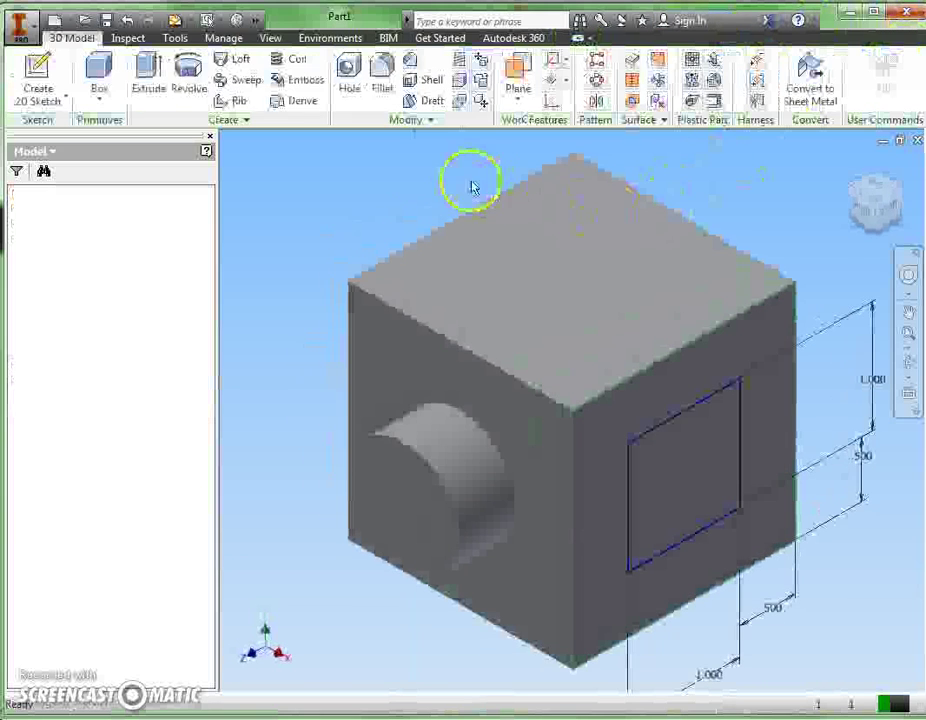
Step: Extrude the square outward 0.5 in from the cube's right face as a joined boss
{"action": "left_click", "coordinate": [148, 78]}
{"action": "left_click", "coordinate": [703, 473]}
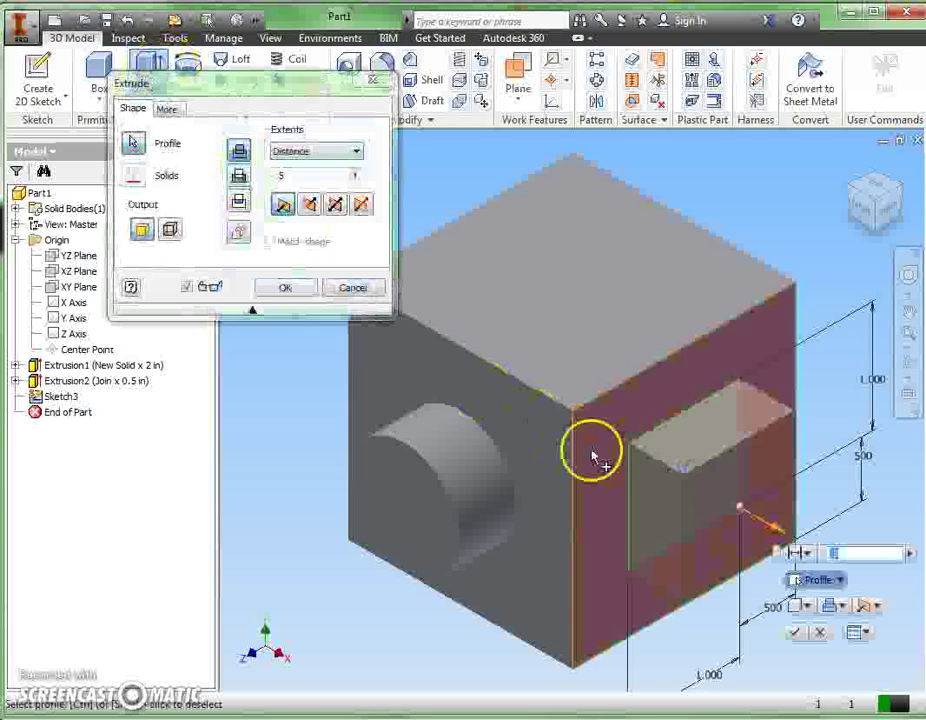
{"action": "double_click", "coordinate": [291, 176]}
{"action": "type", "text": "-5"}
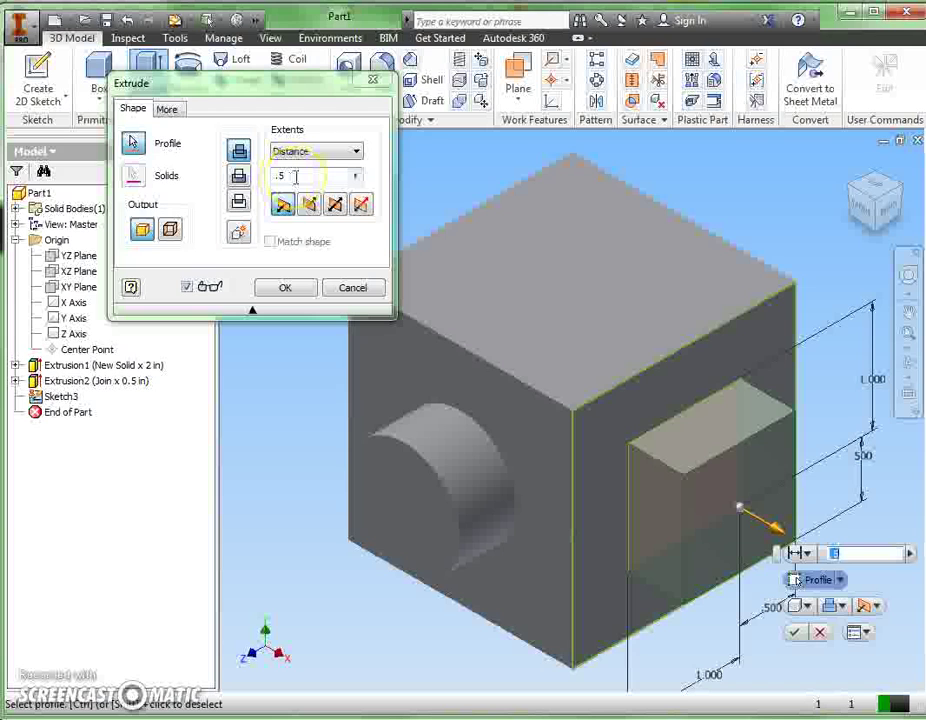
{"action": "left_click", "coordinate": [279, 177]}
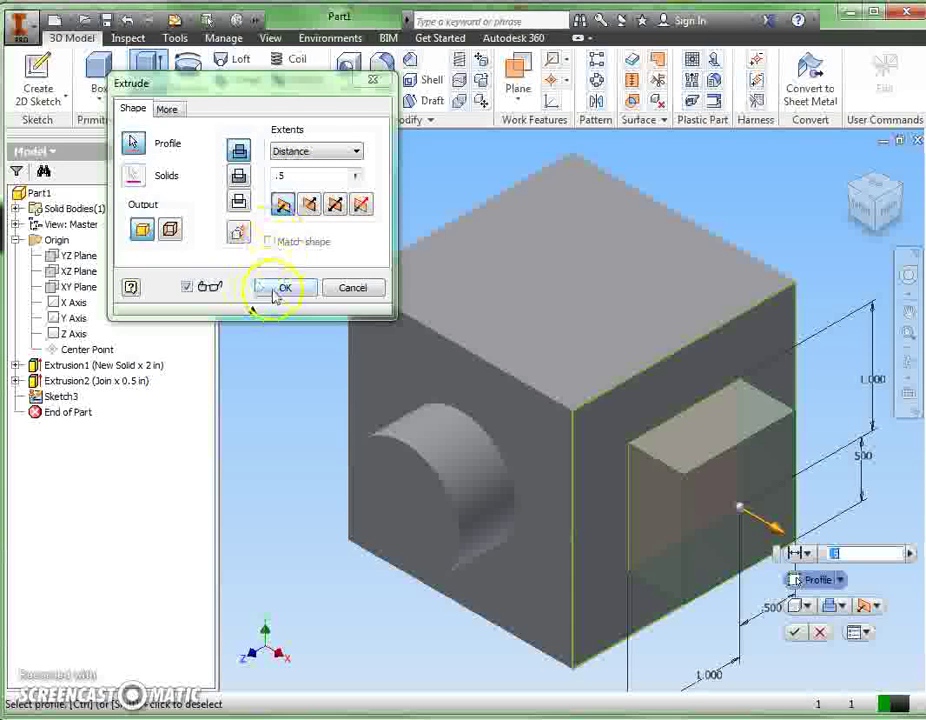
{"action": "left_click", "coordinate": [280, 289]}
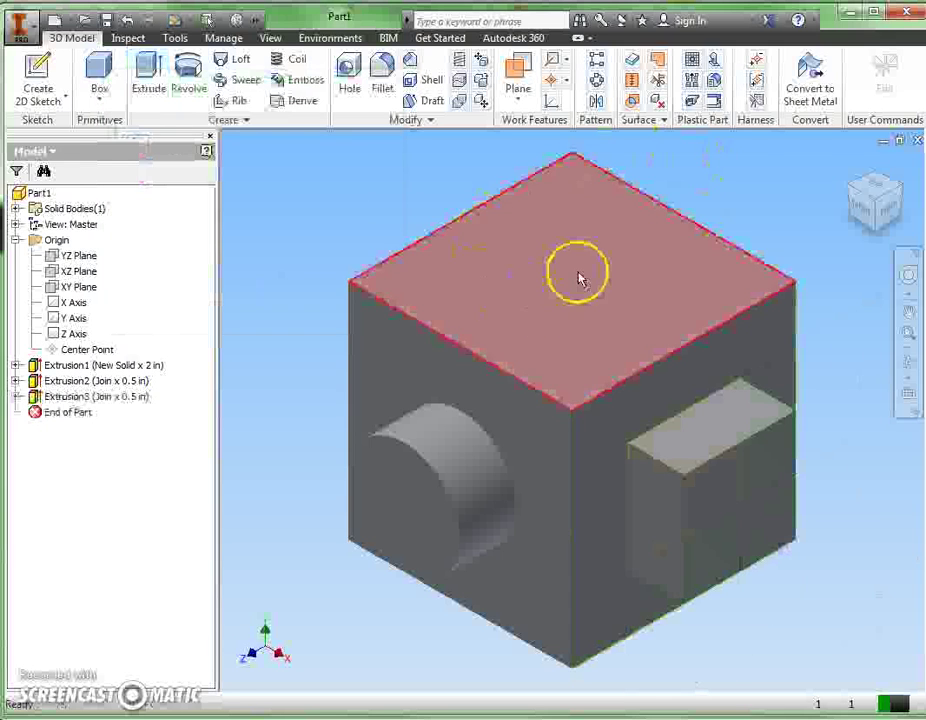
Step: Start a sketch on the cube's top face and draw a circle about 1.48 in in diameter in its upper-left area
{"action": "right_click", "coordinate": [578, 279]}
{"action": "left_click", "coordinate": [584, 323]}
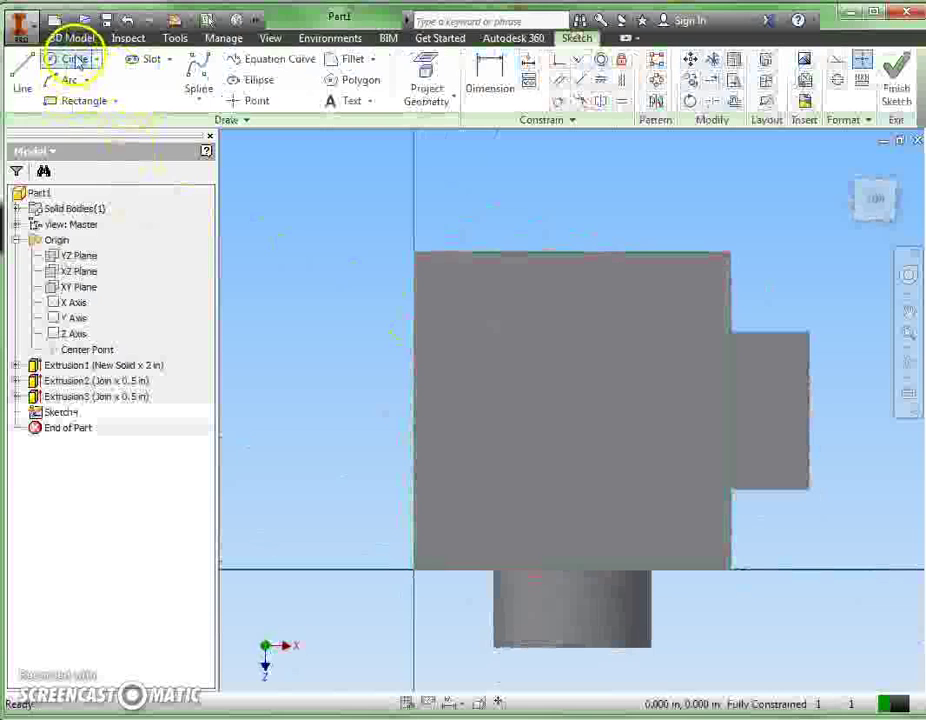
{"action": "left_click", "coordinate": [75, 59]}
{"action": "left_click", "coordinate": [496, 331]}
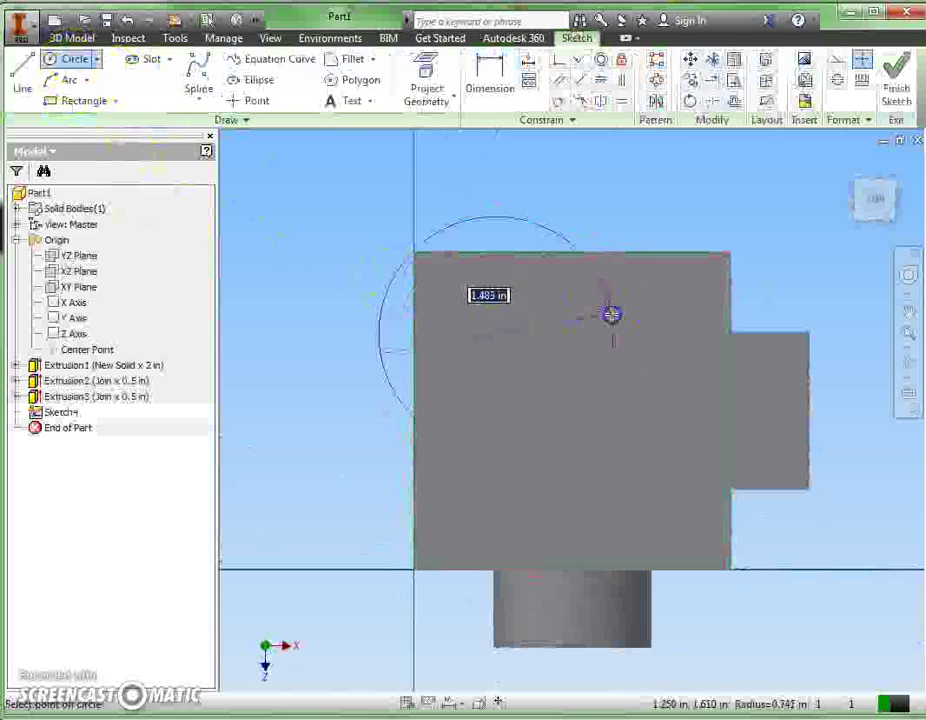
{"action": "left_click", "coordinate": [612, 314]}
{"action": "right_click", "coordinate": [616, 147]}
{"action": "left_click", "coordinate": [525, 176]}
Step: Dimension the diameter of the circle on the top face and set it to 1 in
{"action": "left_click", "coordinate": [489, 75]}
{"action": "left_click", "coordinate": [552, 231]}
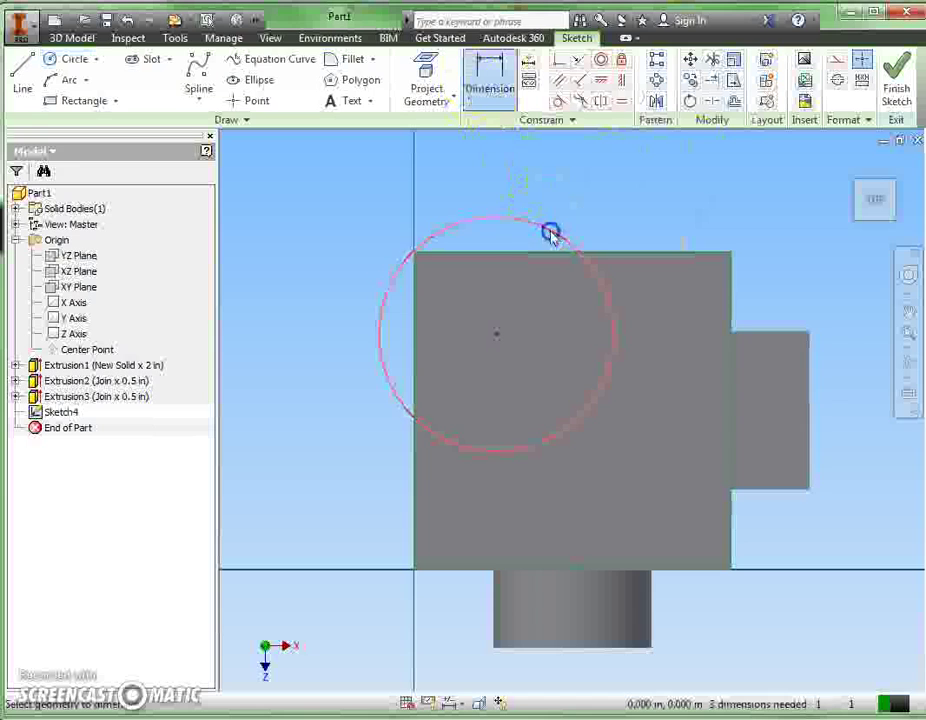
{"action": "left_click", "coordinate": [626, 192]}
{"action": "type", "text": "1.483"}
{"action": "key", "text": "Return"}
Step: Dimension the circle's center horizontally 1 in from the left edge of the top face
{"action": "left_click_drag", "start_coordinate": [527, 275], "coordinate": [413, 430]}
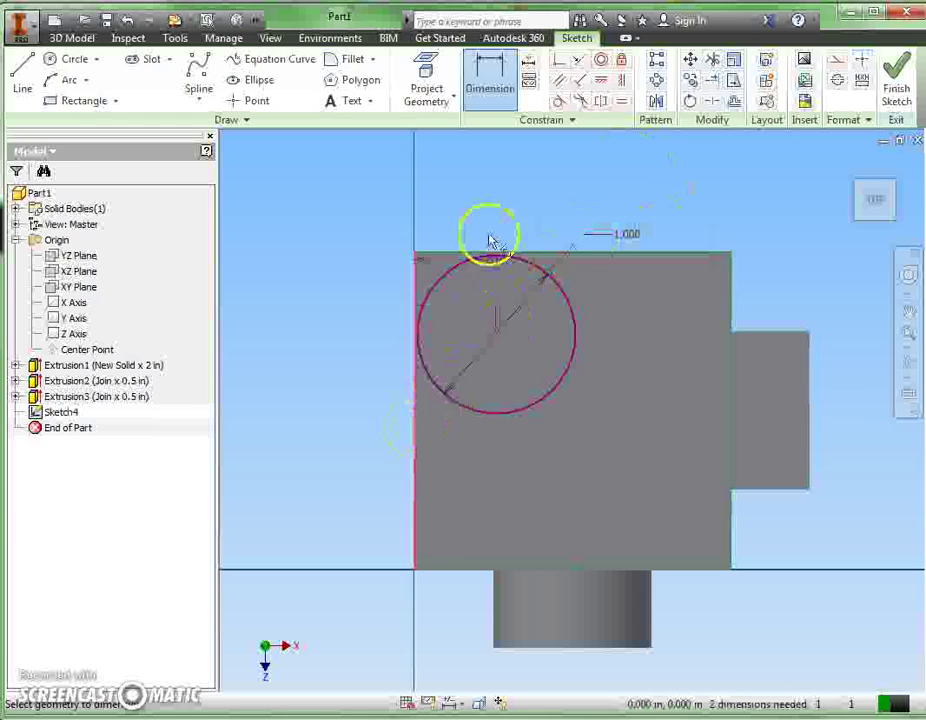
{"action": "left_click", "coordinate": [470, 199]}
{"action": "type", "text": "1"}
{"action": "key", "text": "Return"}
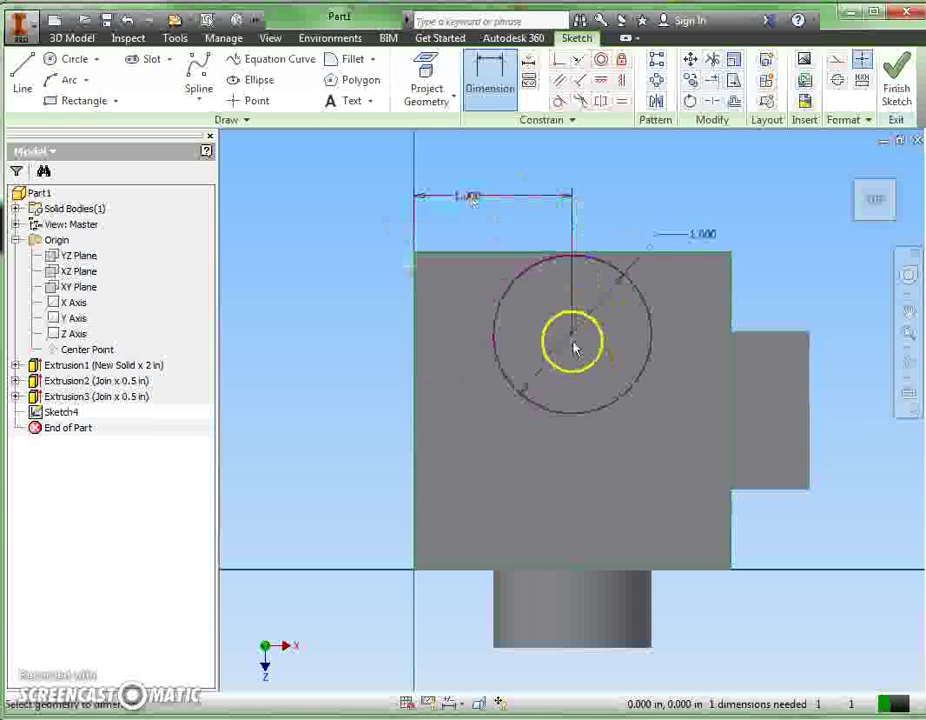
Step: Dimension the circle's center 1 in from the front edge of the top face and finish the sketch
{"action": "left_click", "coordinate": [470, 568]}
{"action": "left_click", "coordinate": [351, 452]}
{"action": "type", "text": "1"}
{"action": "key", "text": "Return"}
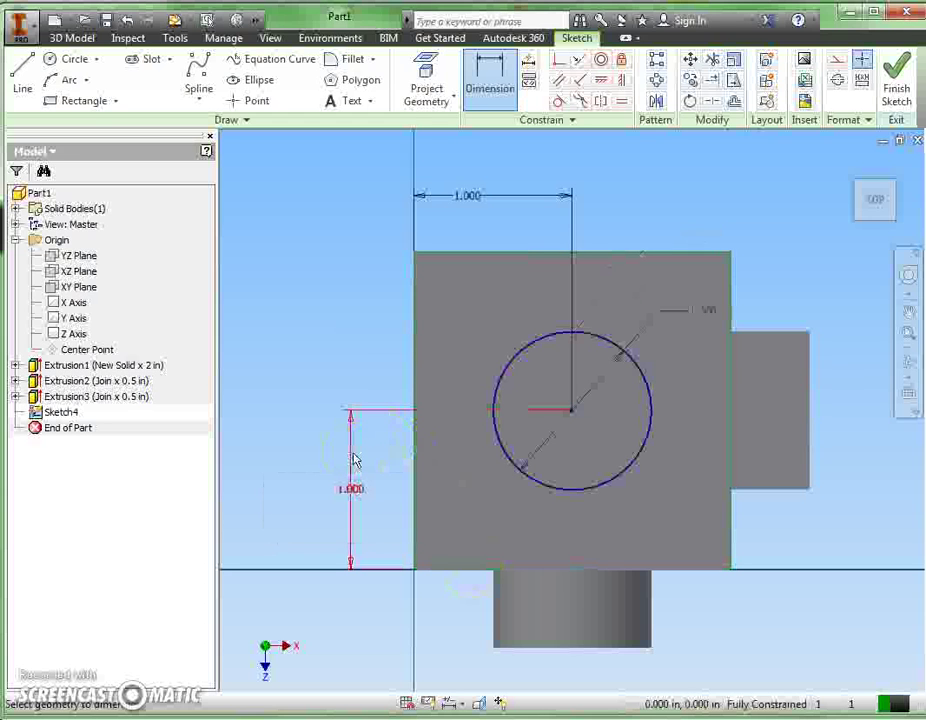
{"action": "left_click", "coordinate": [896, 86]}
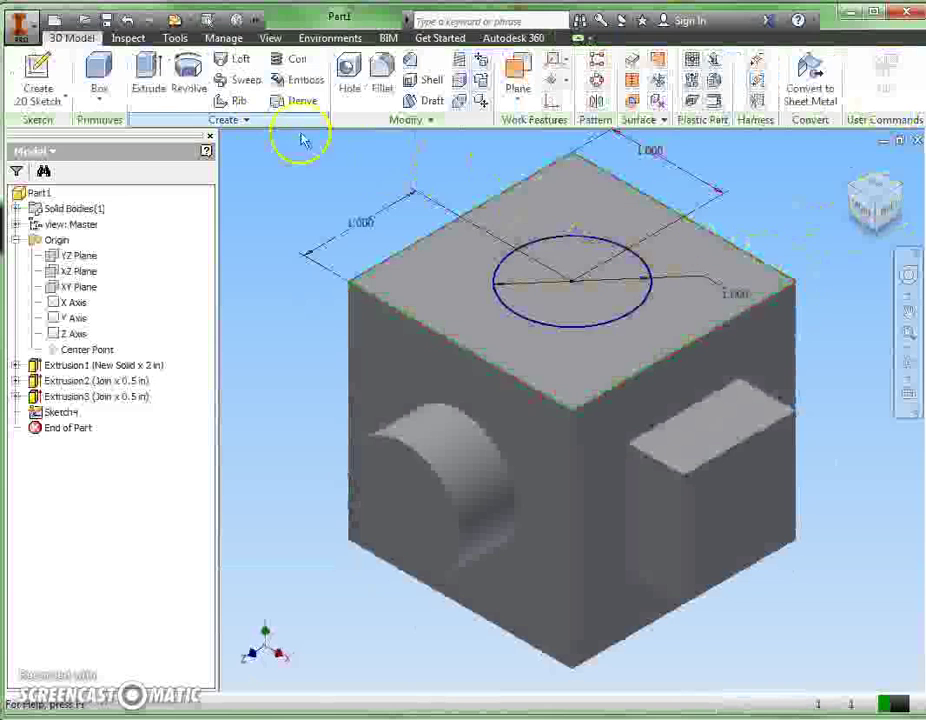
Step: Extrude the top face's circle downward as a cut with the extents set to All
{"action": "left_click", "coordinate": [140, 74]}
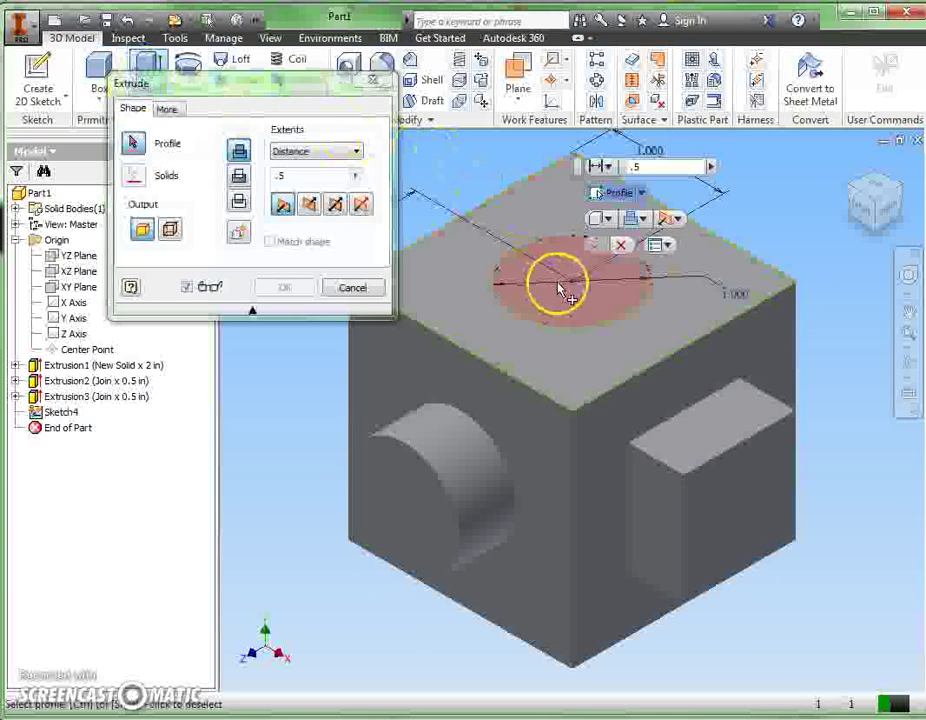
{"action": "left_click", "coordinate": [558, 282]}
{"action": "left_click", "coordinate": [262, 290]}
{"action": "left_click", "coordinate": [239, 176]}
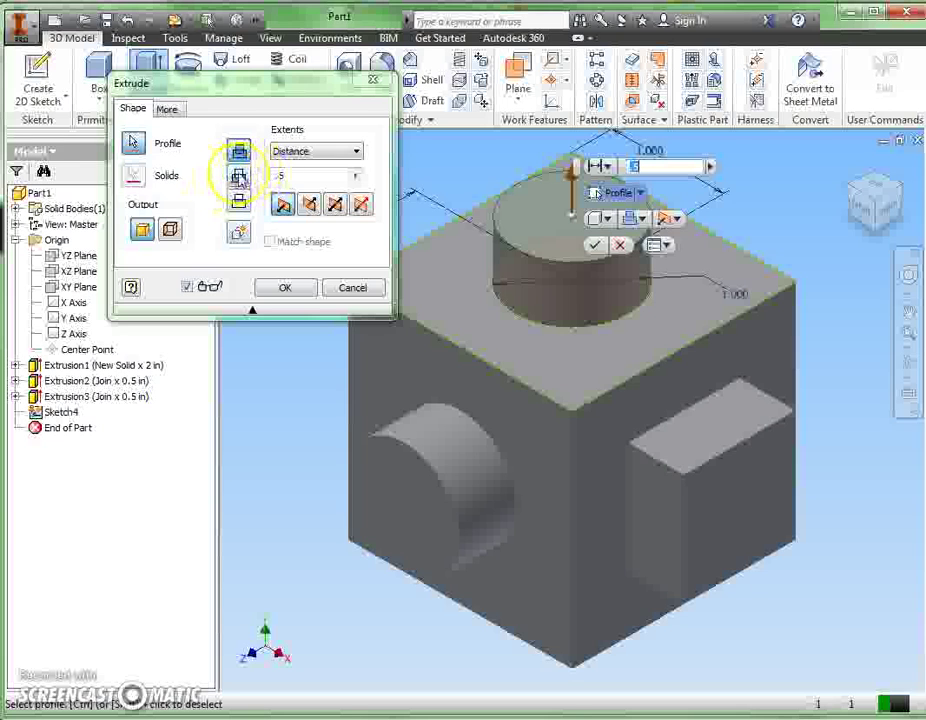
{"action": "left_click", "coordinate": [239, 177]}
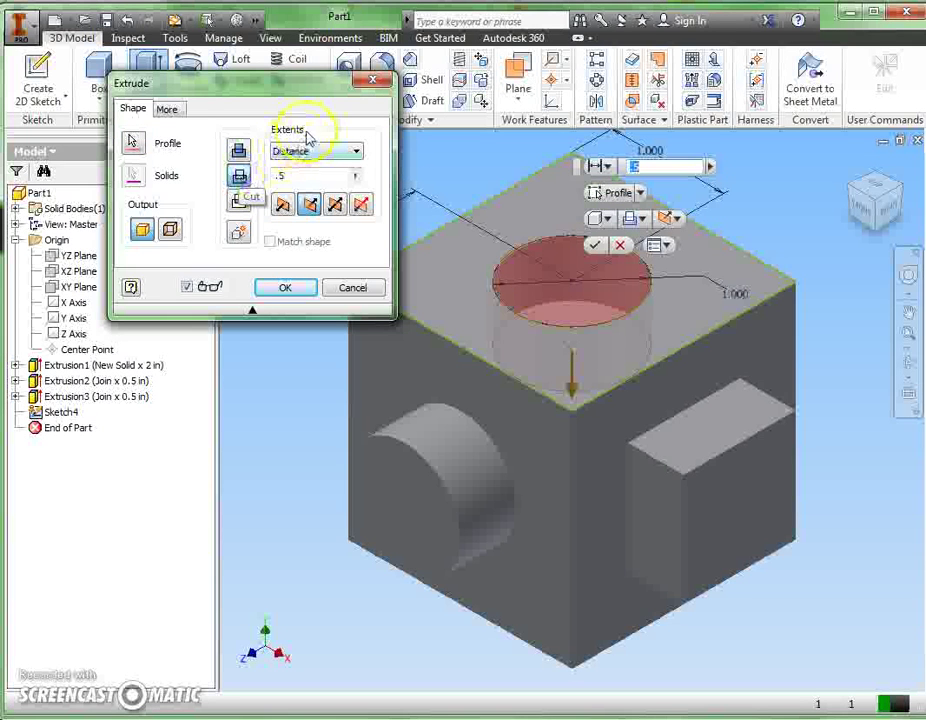
{"action": "left_click", "coordinate": [355, 153]}
{"action": "left_click", "coordinate": [306, 212]}
{"action": "left_click", "coordinate": [307, 210]}
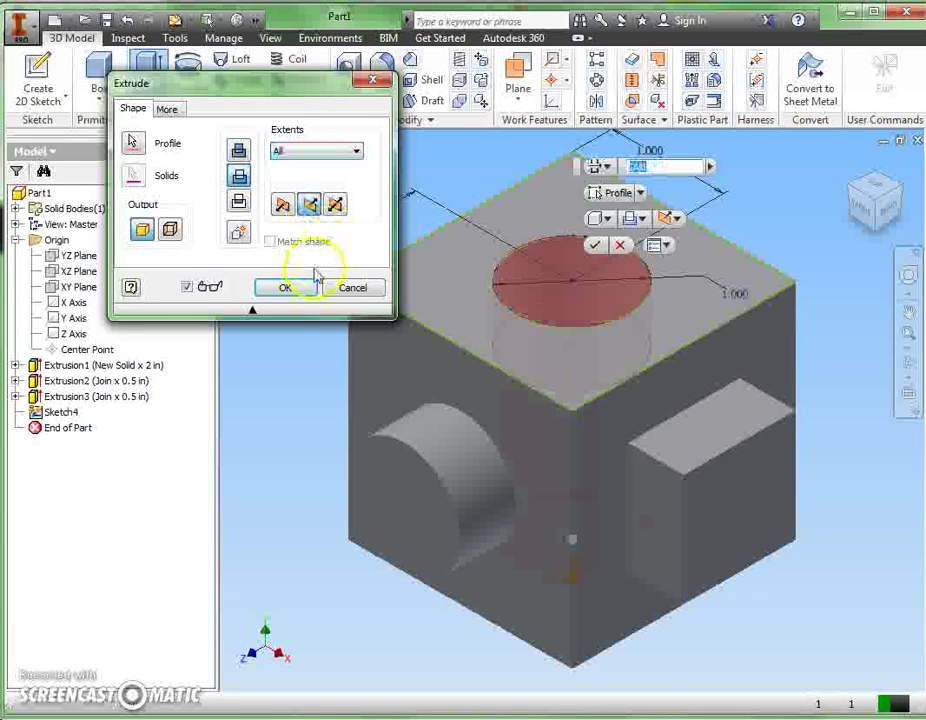
{"action": "left_click", "coordinate": [287, 291]}
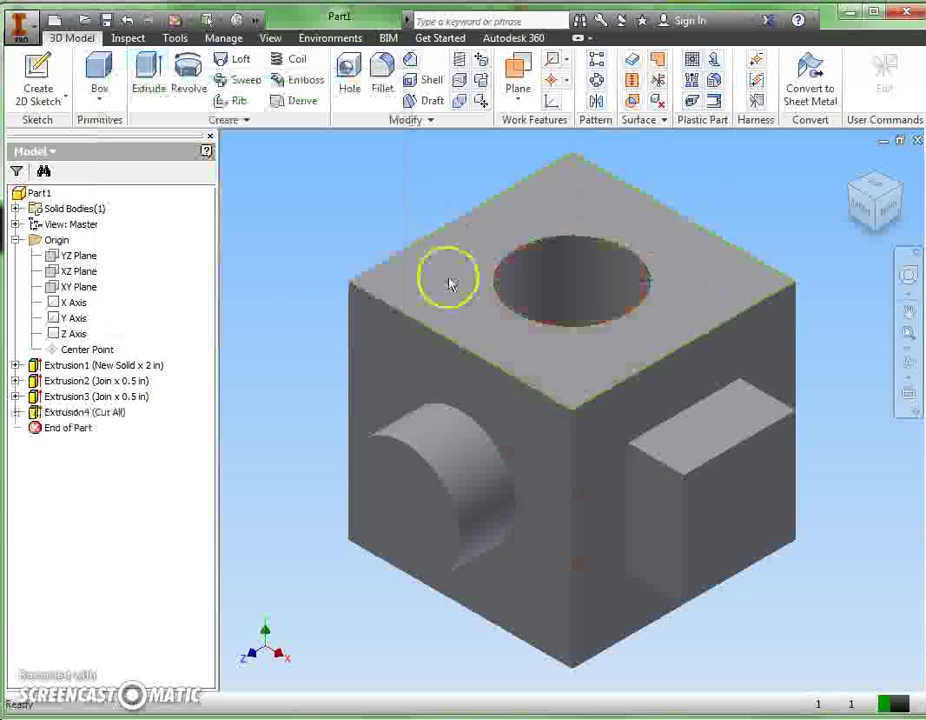
Step: Inspect the through hole from directly above and return to the isometric view
{"action": "left_click", "coordinate": [883, 192]}
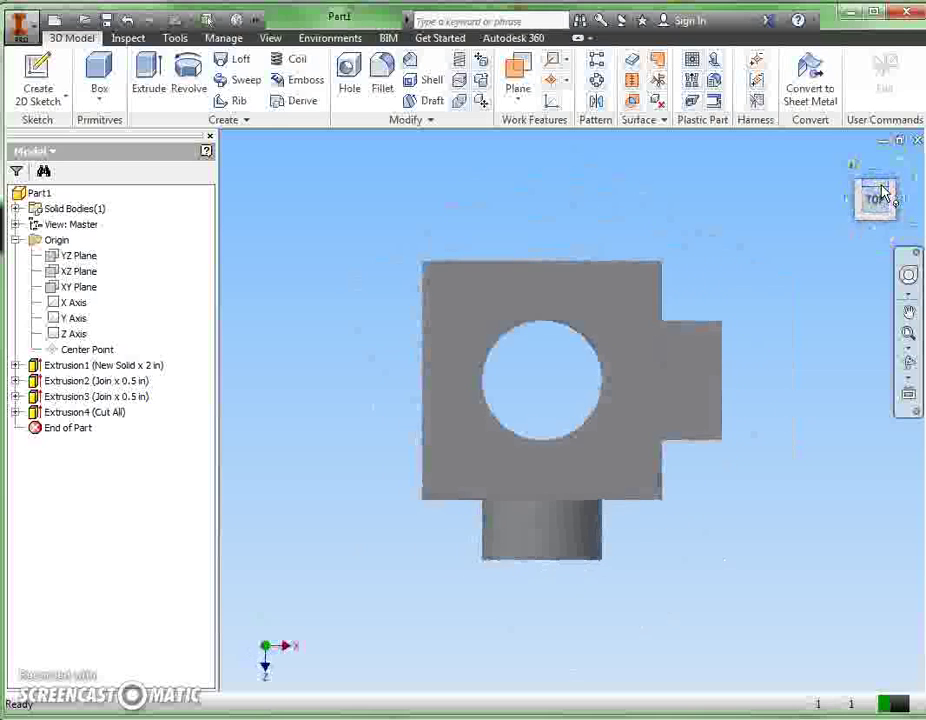
{"action": "left_click", "coordinate": [851, 168]}
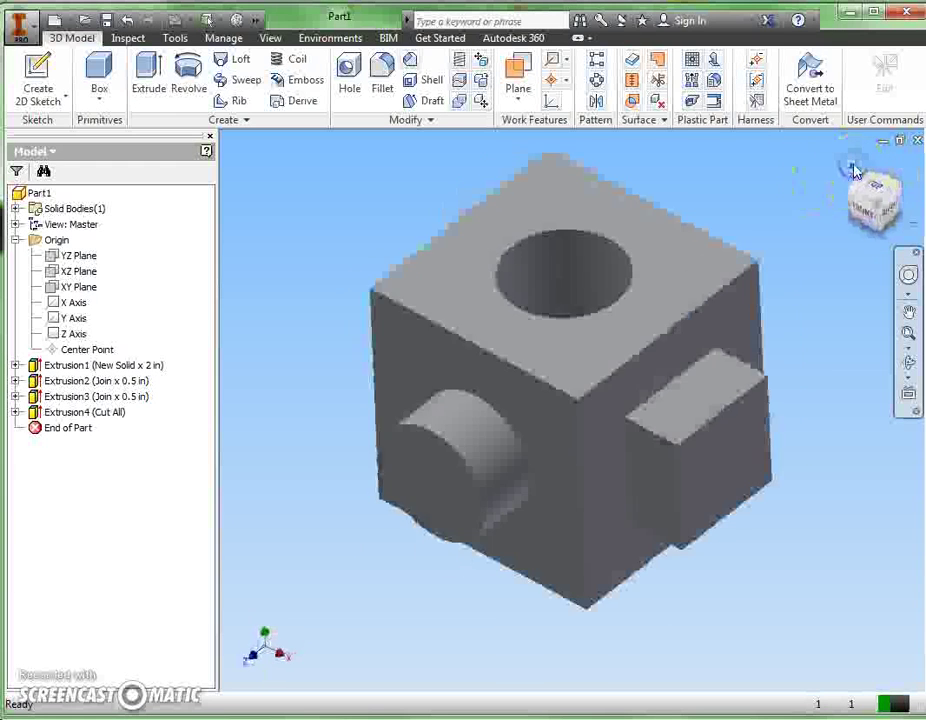
{"action": "left_click", "coordinate": [730, 238]}
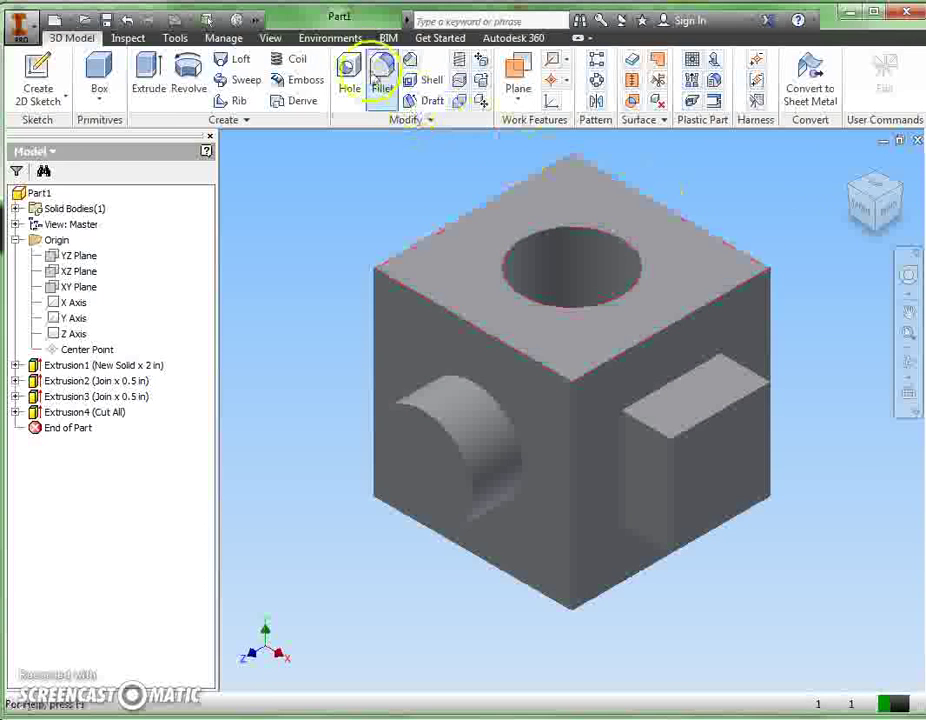
Step: Save the part in My Documents under the file name Sketch Plane Cube jls E, accepting the location outside the active project
{"action": "left_click", "coordinate": [17, 40]}
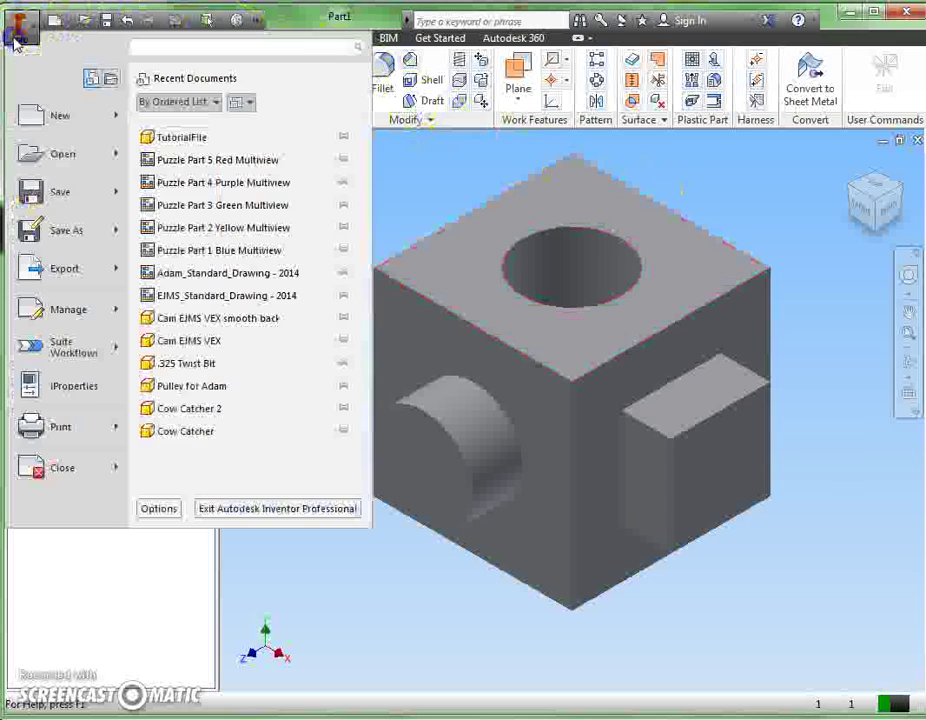
{"action": "left_click", "coordinate": [79, 238]}
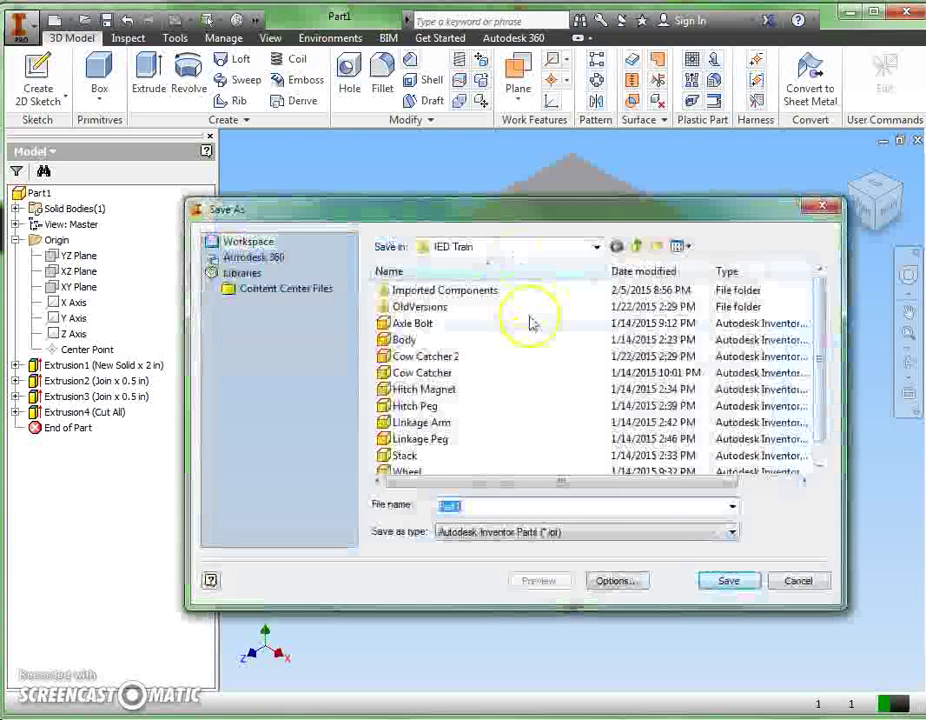
{"action": "left_click", "coordinate": [595, 249]}
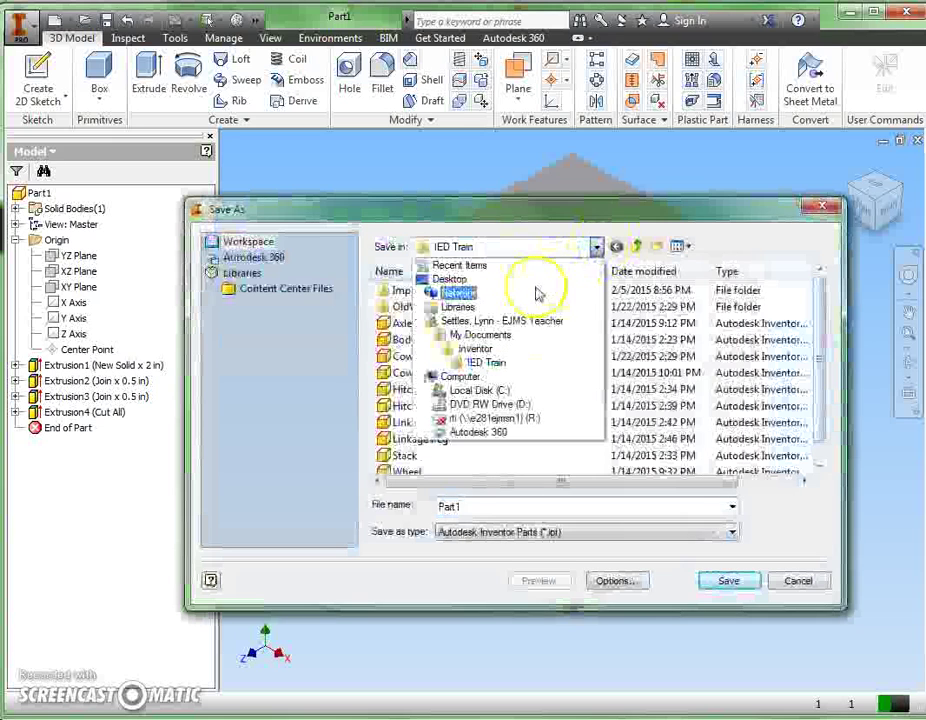
{"action": "left_click", "coordinate": [468, 336]}
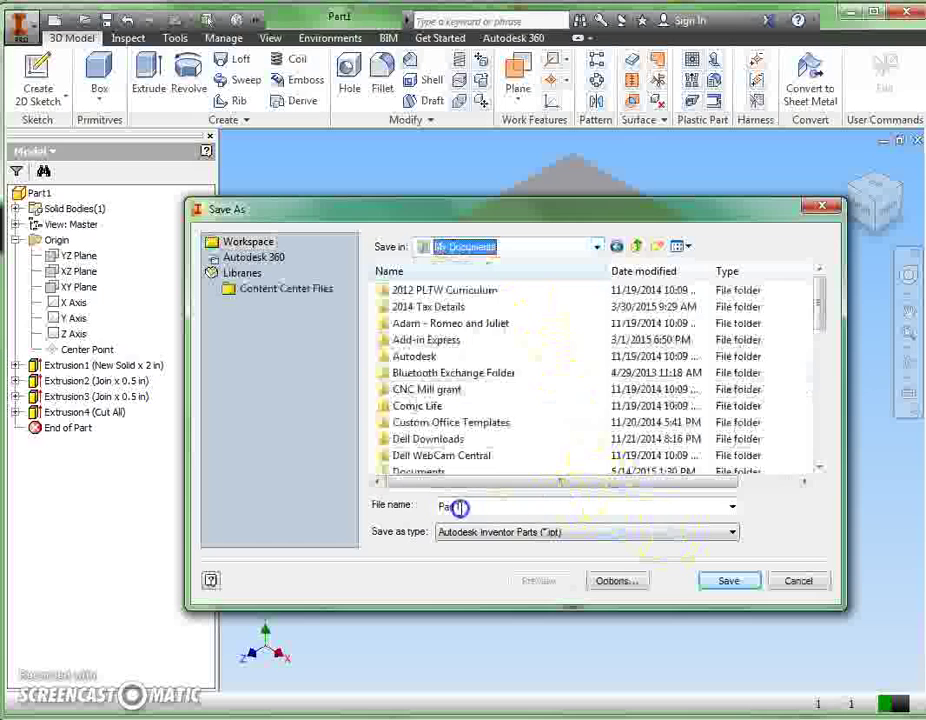
{"action": "double_click", "coordinate": [448, 507]}
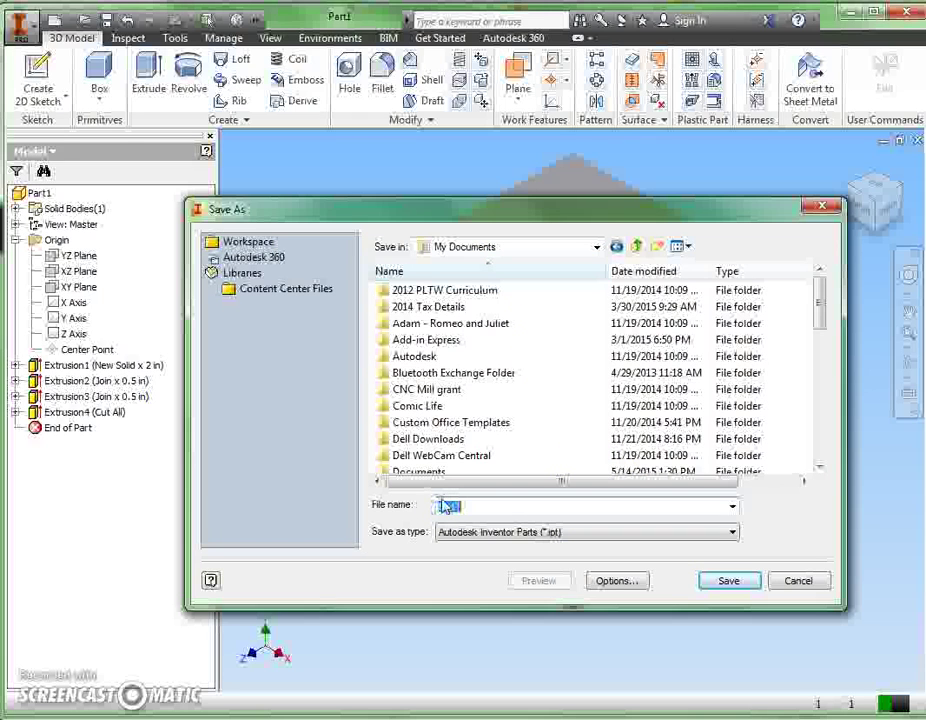
{"action": "key", "text": "BackSpace"}
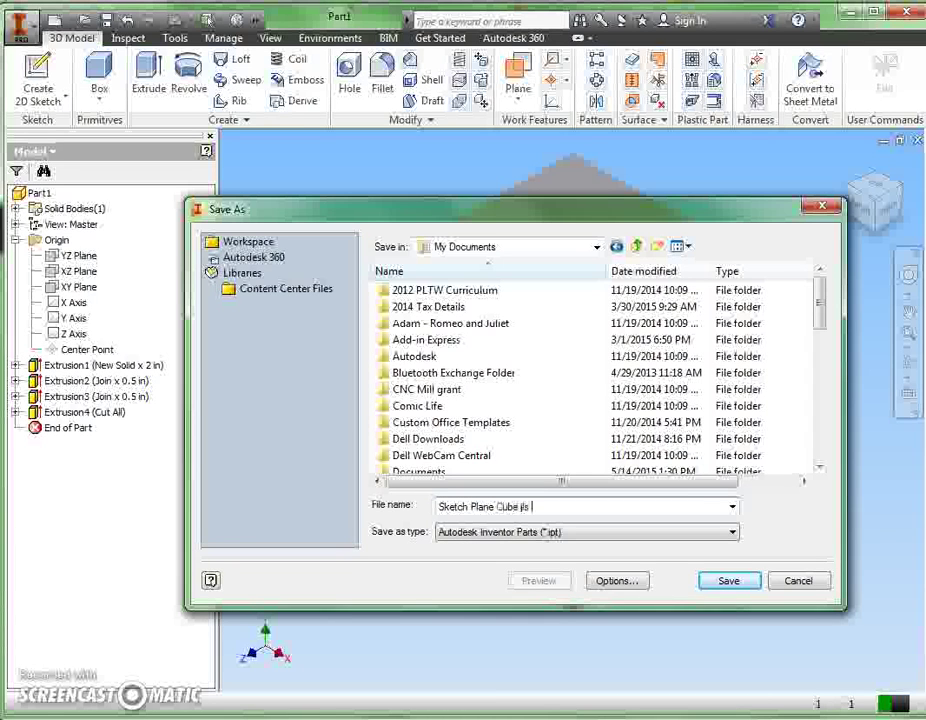
{"action": "type", "text": "E"}
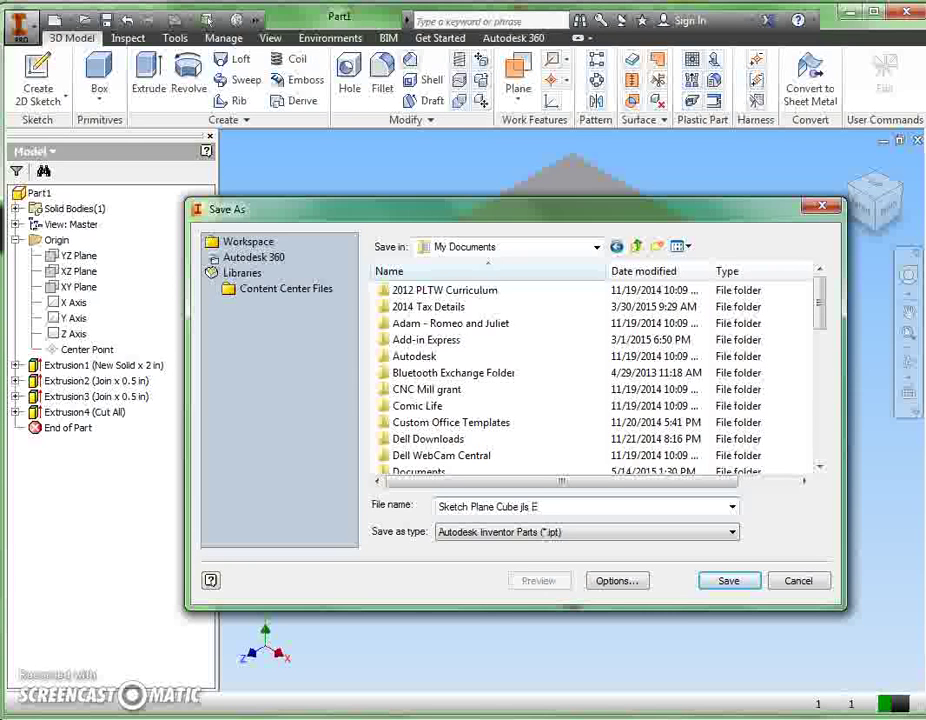
{"action": "left_click", "coordinate": [714, 582]}
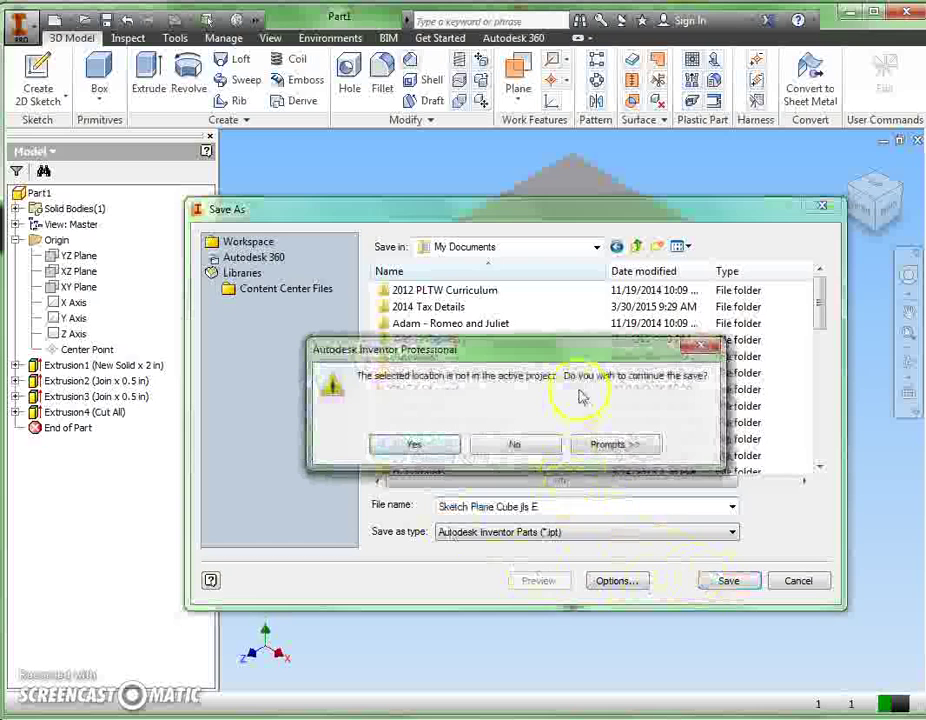
{"action": "left_click", "coordinate": [418, 442]}
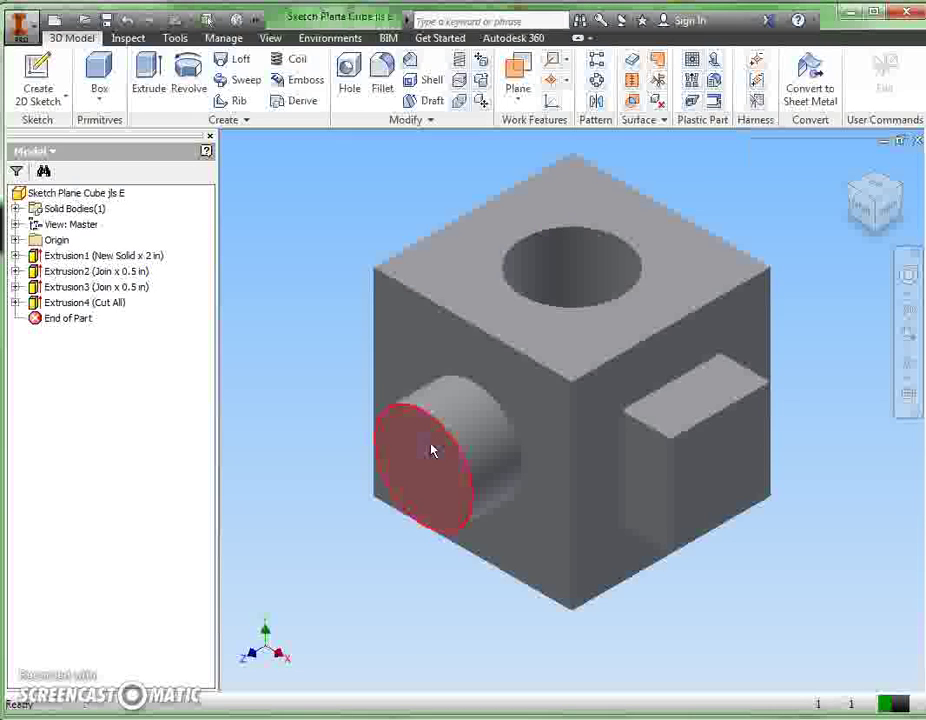
{"action": "mouse_move", "coordinate": [432, 450]}
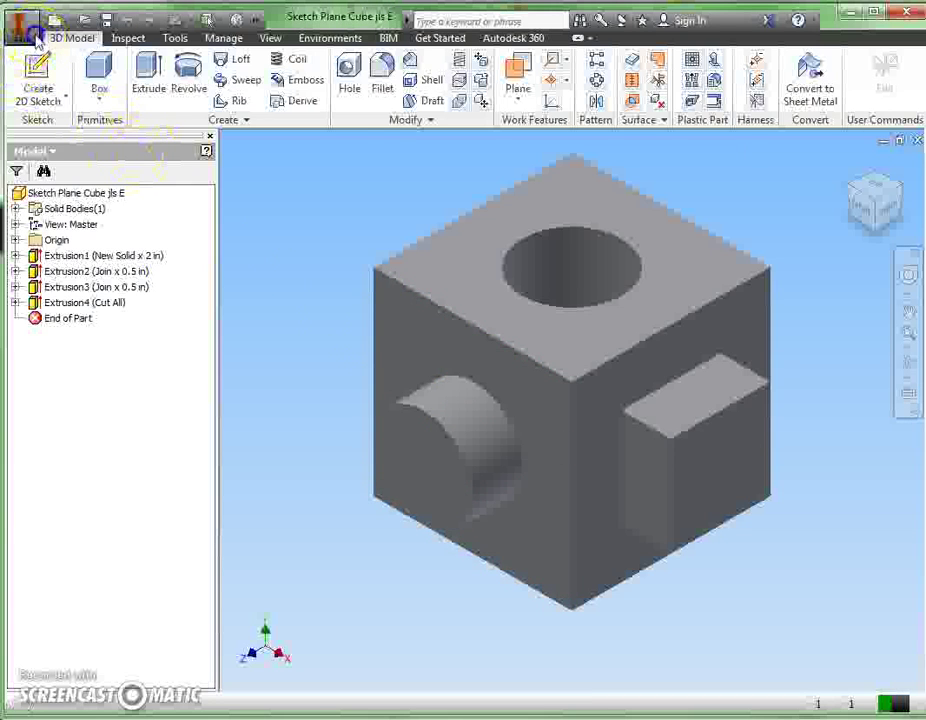
{"action": "left_click", "coordinate": [35, 35]}
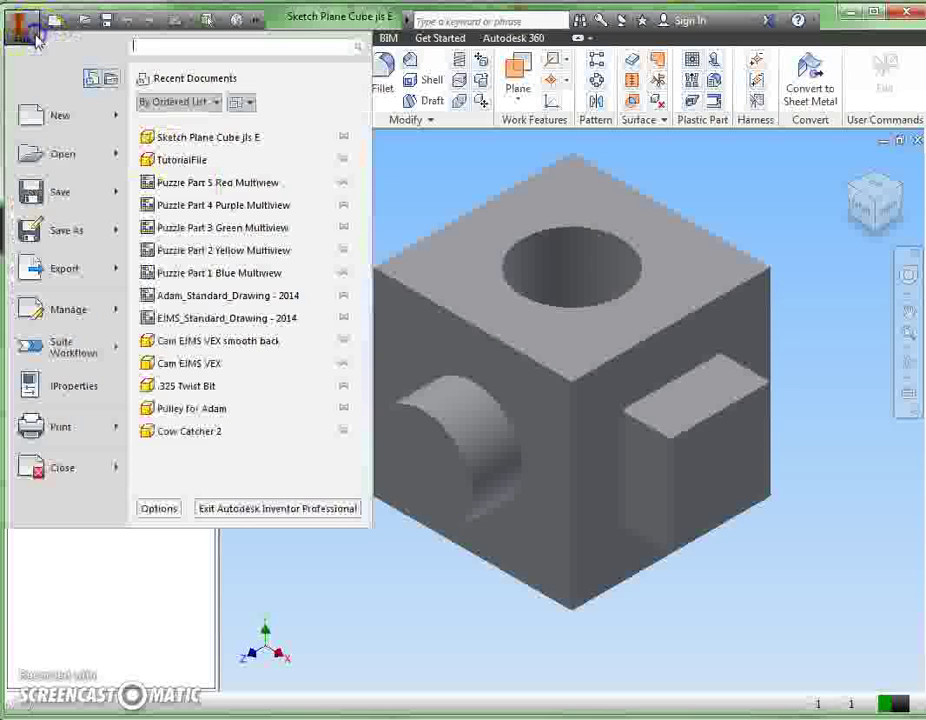
{"action": "left_click", "coordinate": [89, 240]}
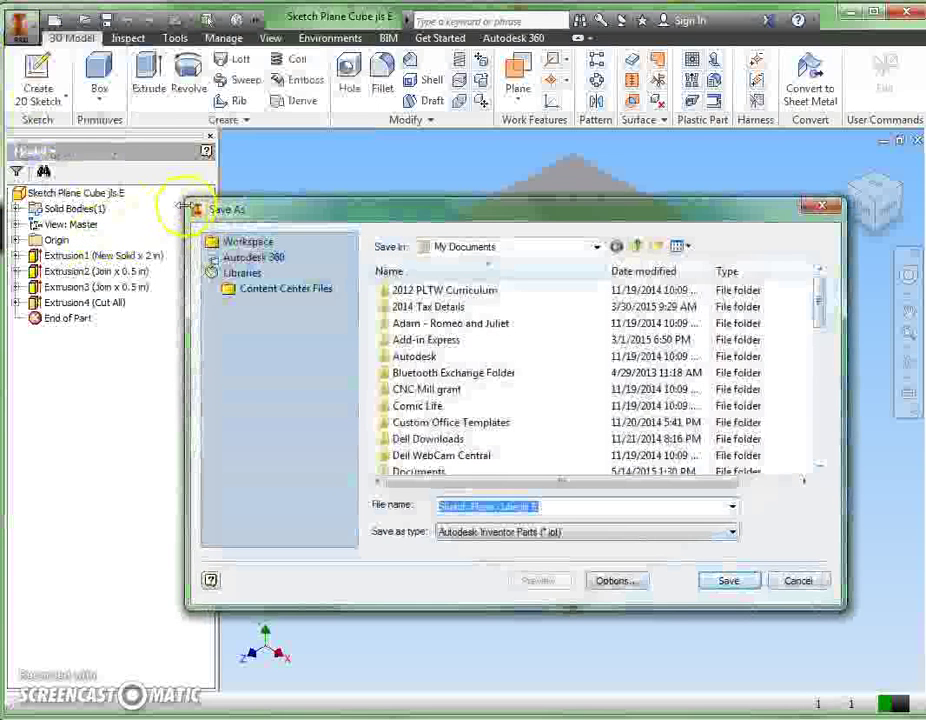
{"action": "left_click", "coordinate": [800, 584]}
Step: Save a copy of the part in My Documents as the DWF file Sketch Plane Cube jls E.dwf and dismiss the viewer's update notice
{"action": "left_click", "coordinate": [20, 25]}
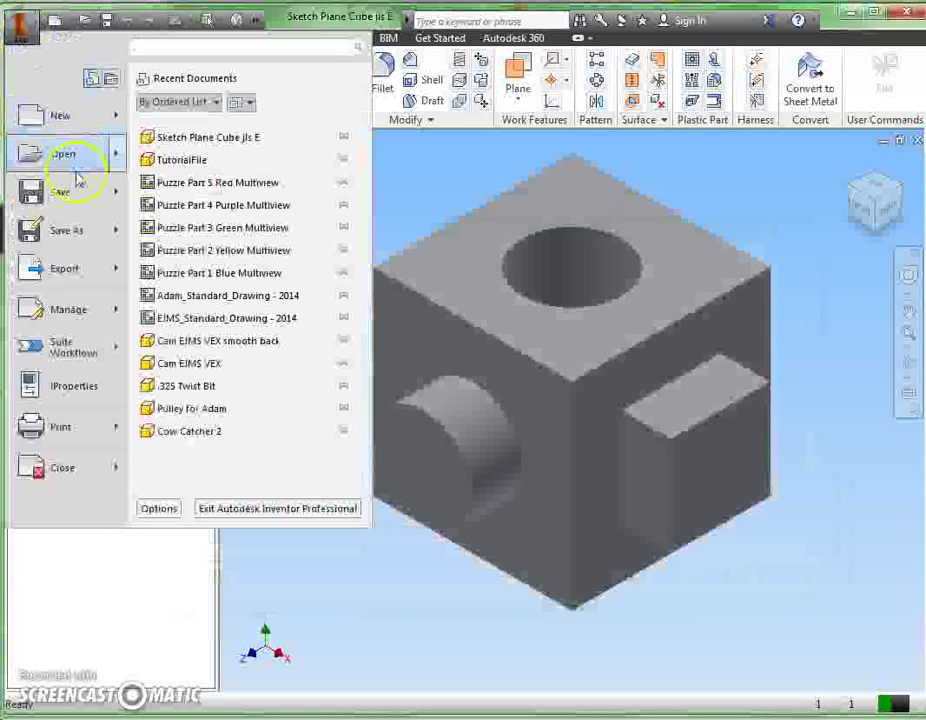
{"action": "mouse_move", "coordinate": [118, 247]}
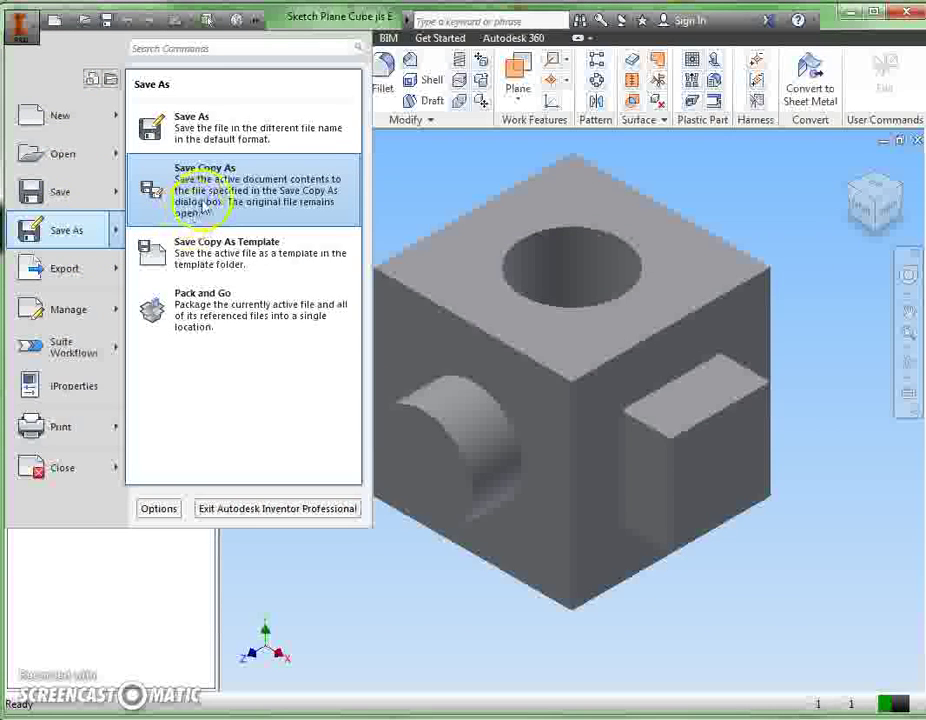
{"action": "left_click", "coordinate": [203, 203]}
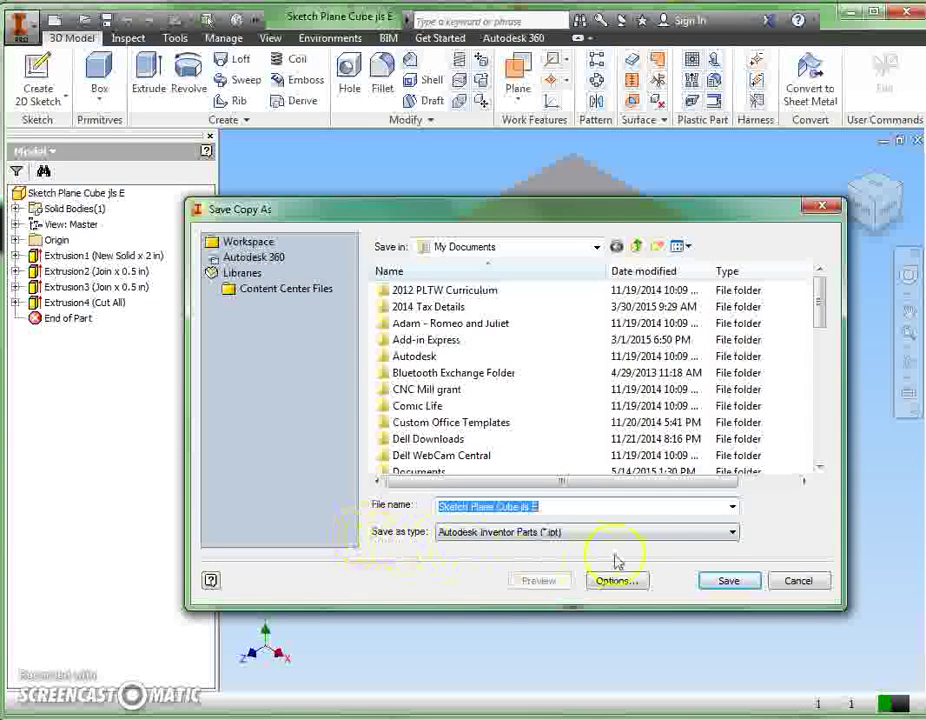
{"action": "left_click", "coordinate": [733, 534]}
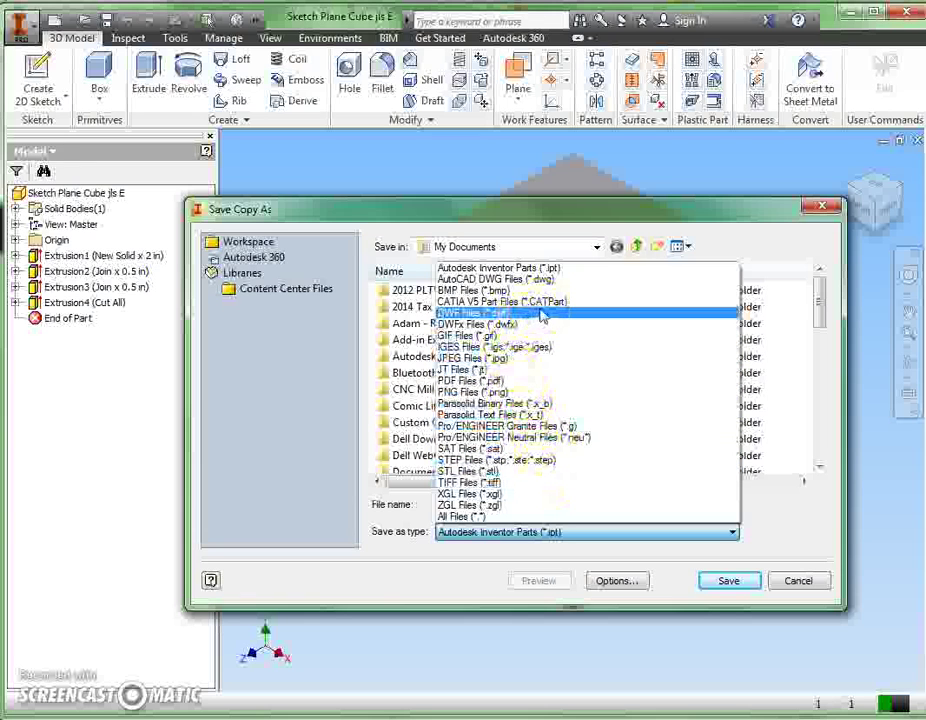
{"action": "left_click", "coordinate": [540, 315]}
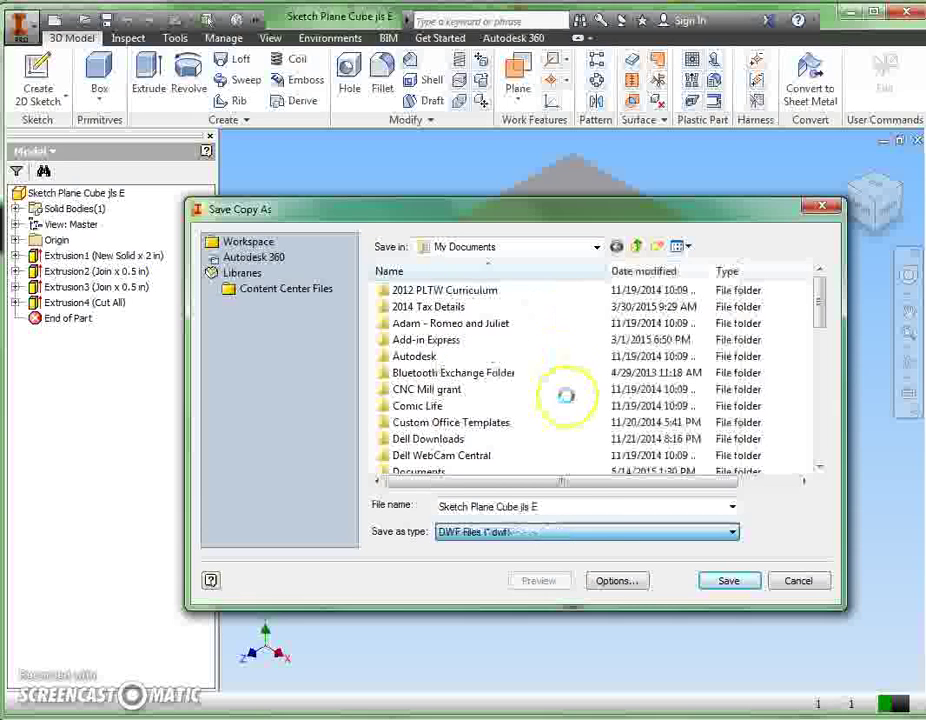
{"action": "left_click", "coordinate": [587, 505]}
{"action": "type", "text": ".dwf"}
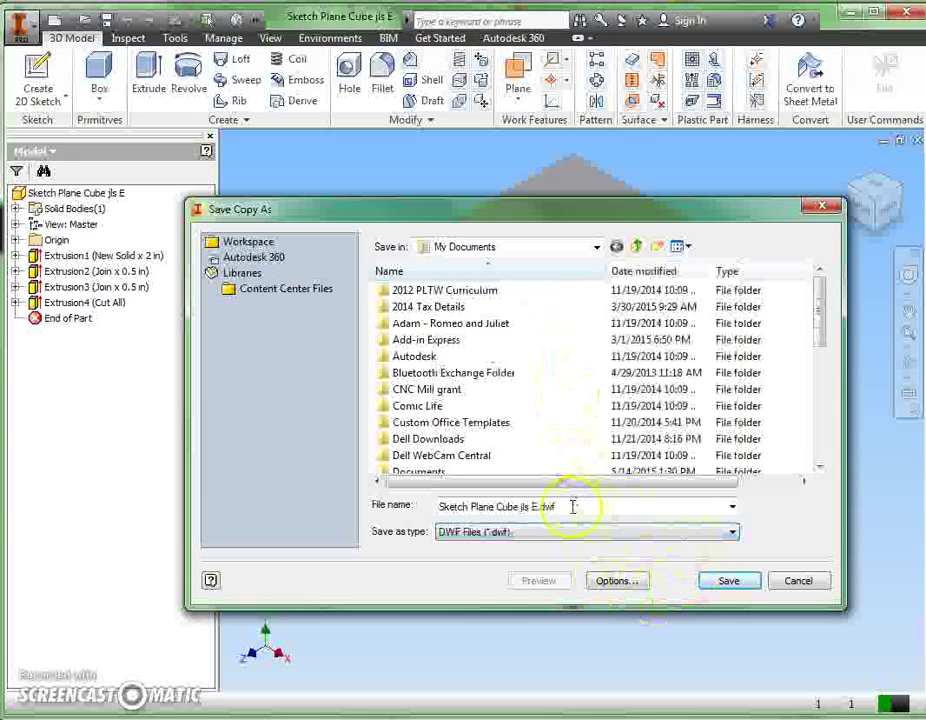
{"action": "left_click", "coordinate": [729, 581]}
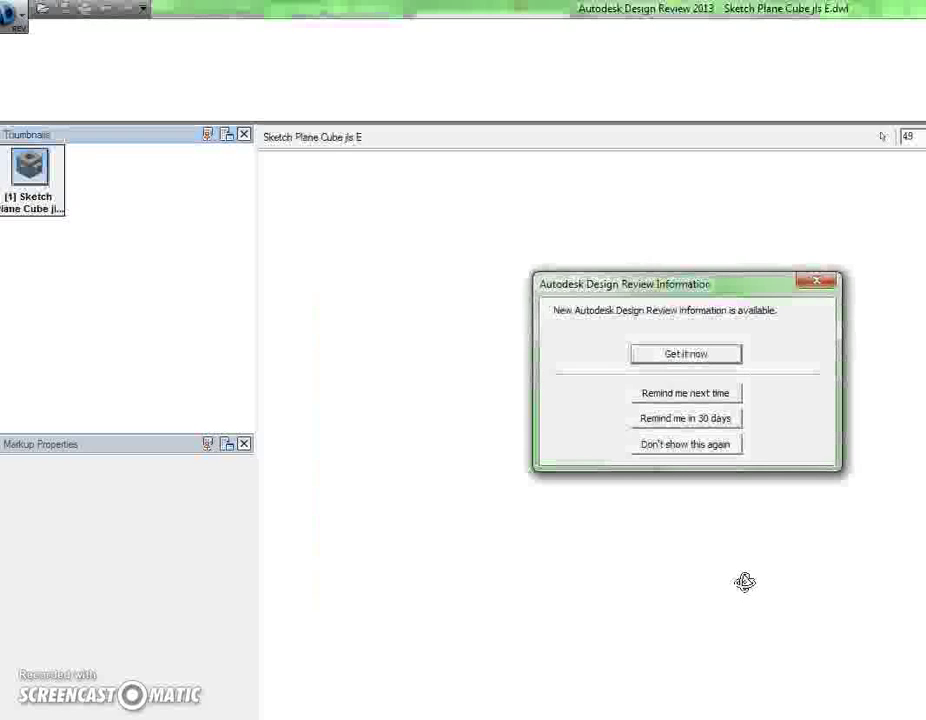
{"action": "left_click", "coordinate": [815, 281]}
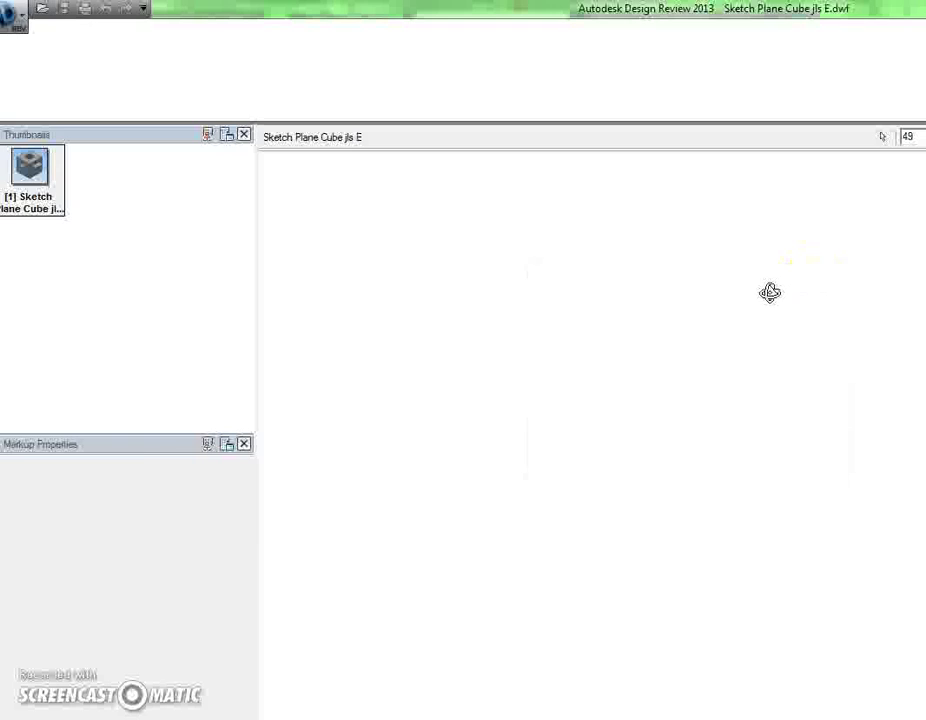